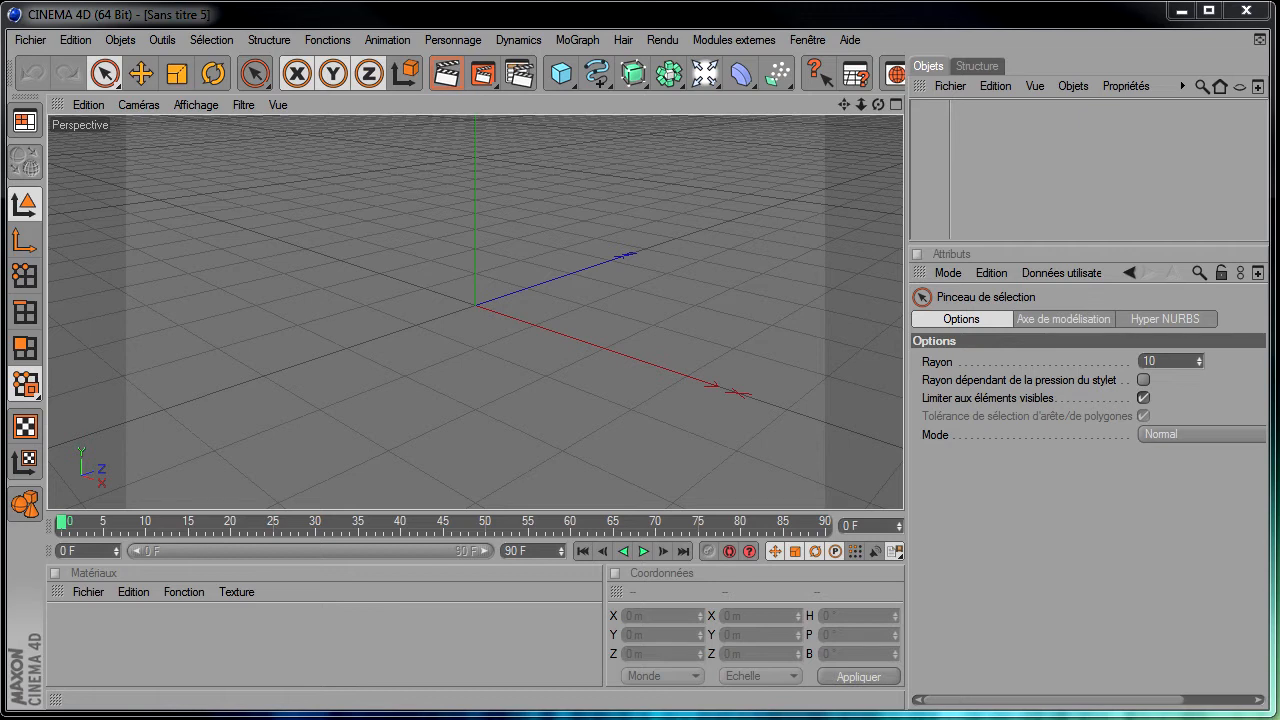
Add a MoGraph text object with centred alignment (Centré) and a depth of 60
{"action": "left_click_drag", "start_coordinate": [879, 103], "coordinate": [904, 518]}
{"action": "left_click_drag", "start_coordinate": [840, 104], "coordinate": [903, 509]}
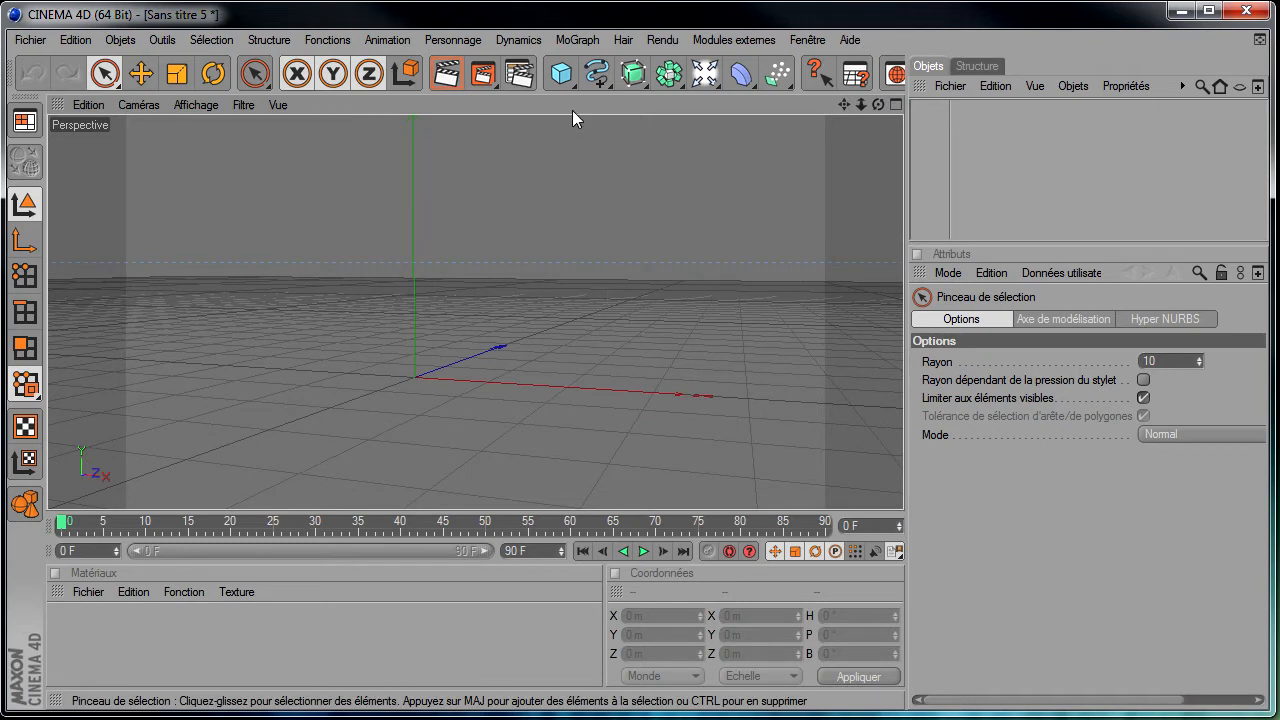
{"action": "left_click", "coordinate": [584, 39]}
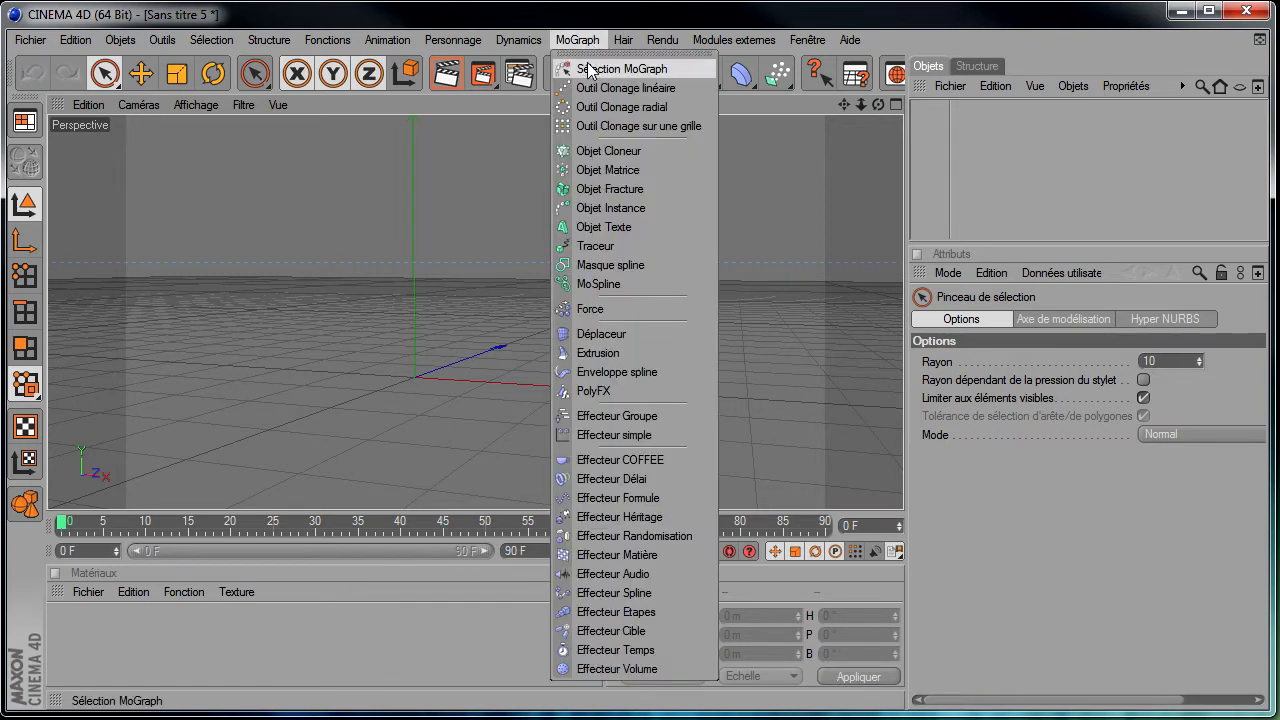
{"action": "left_click", "coordinate": [603, 227]}
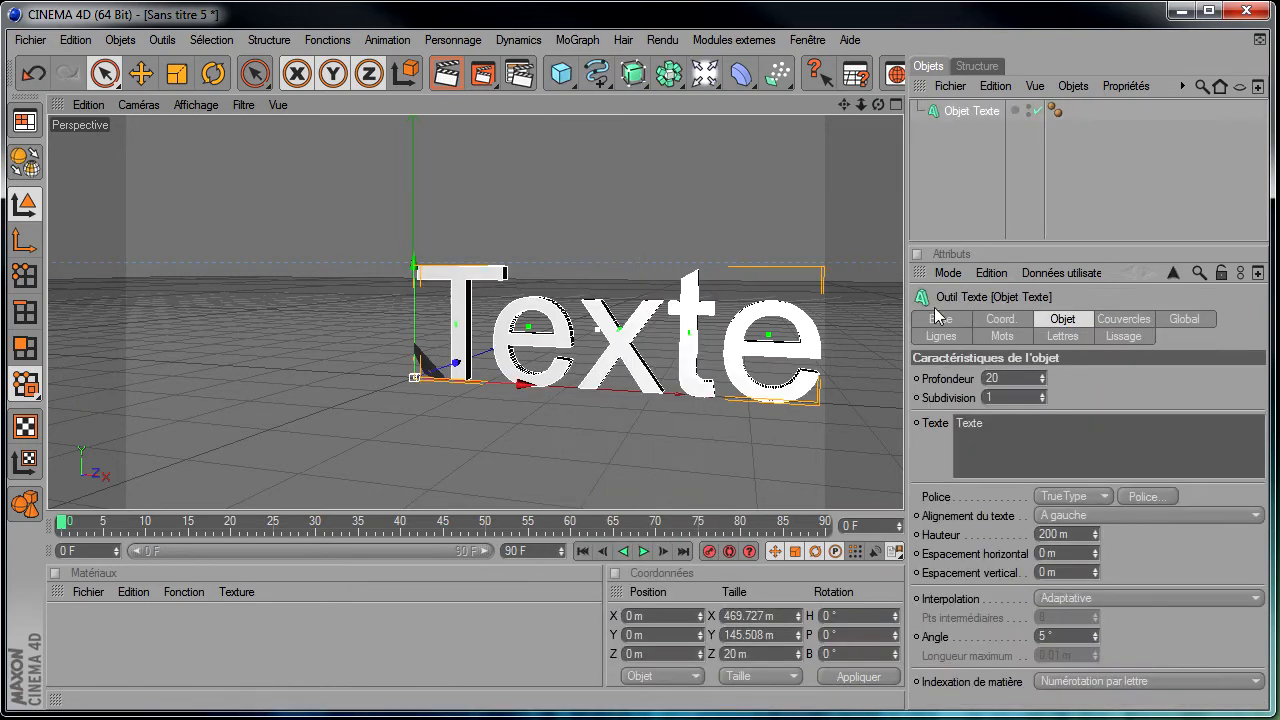
{"action": "left_click", "coordinate": [1106, 520]}
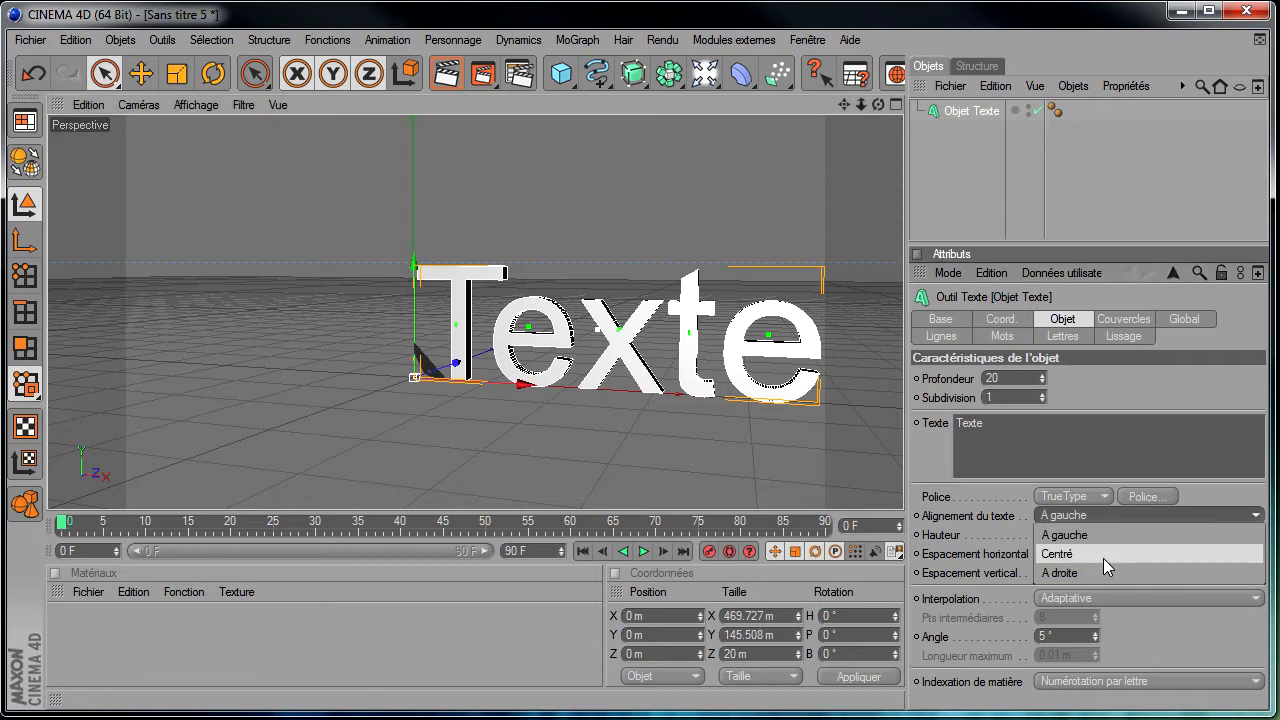
{"action": "left_click", "coordinate": [1103, 558]}
{"action": "type", "text": "60"}
Change the text object's font to a heavy, block-style all-capitals typeface
{"action": "left_click", "coordinate": [1143, 497]}
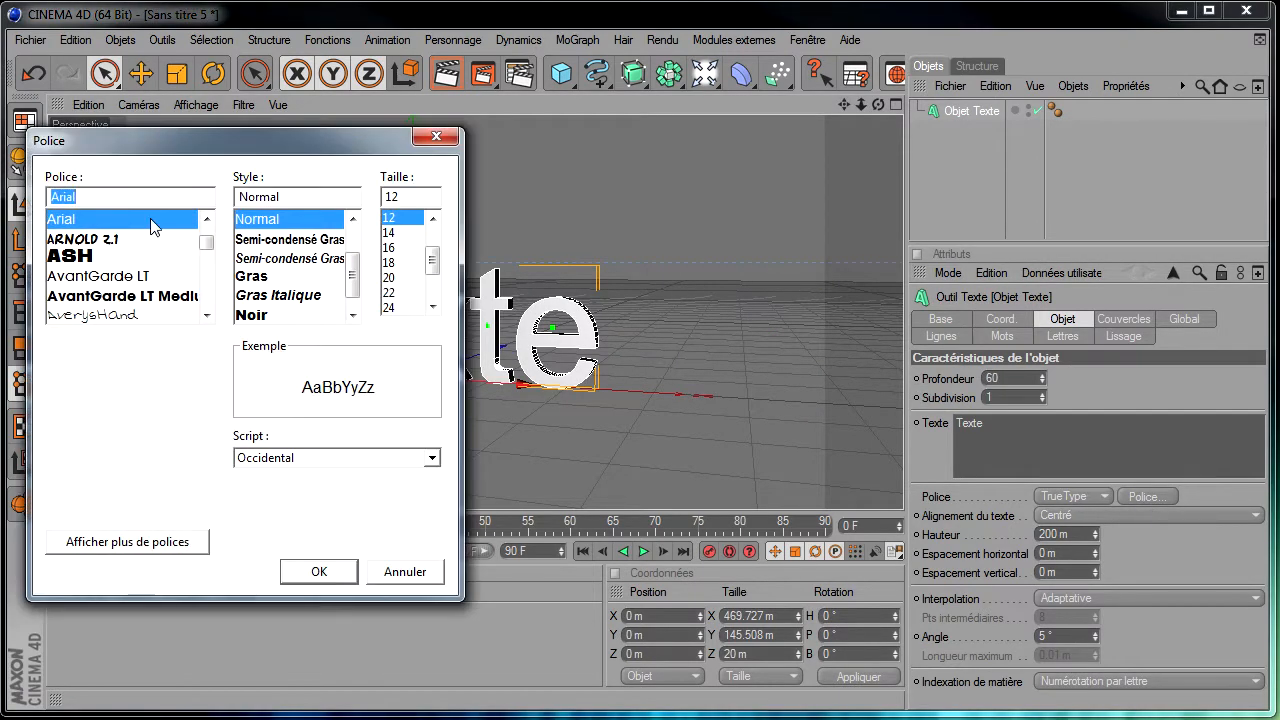
{"action": "type", "text": "gu"}
{"action": "left_click", "coordinate": [97, 222]}
{"action": "left_click", "coordinate": [317, 572]}
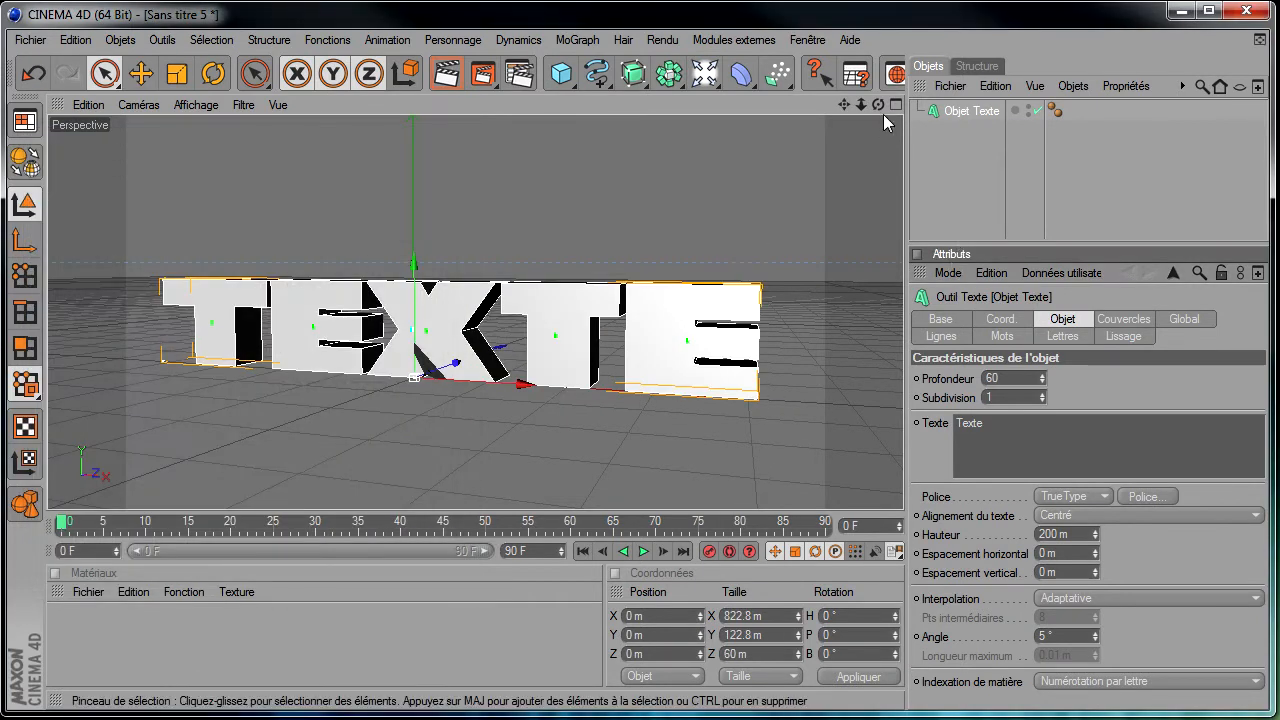
{"action": "left_click_drag", "start_coordinate": [905, 517], "coordinate": [905, 321]}
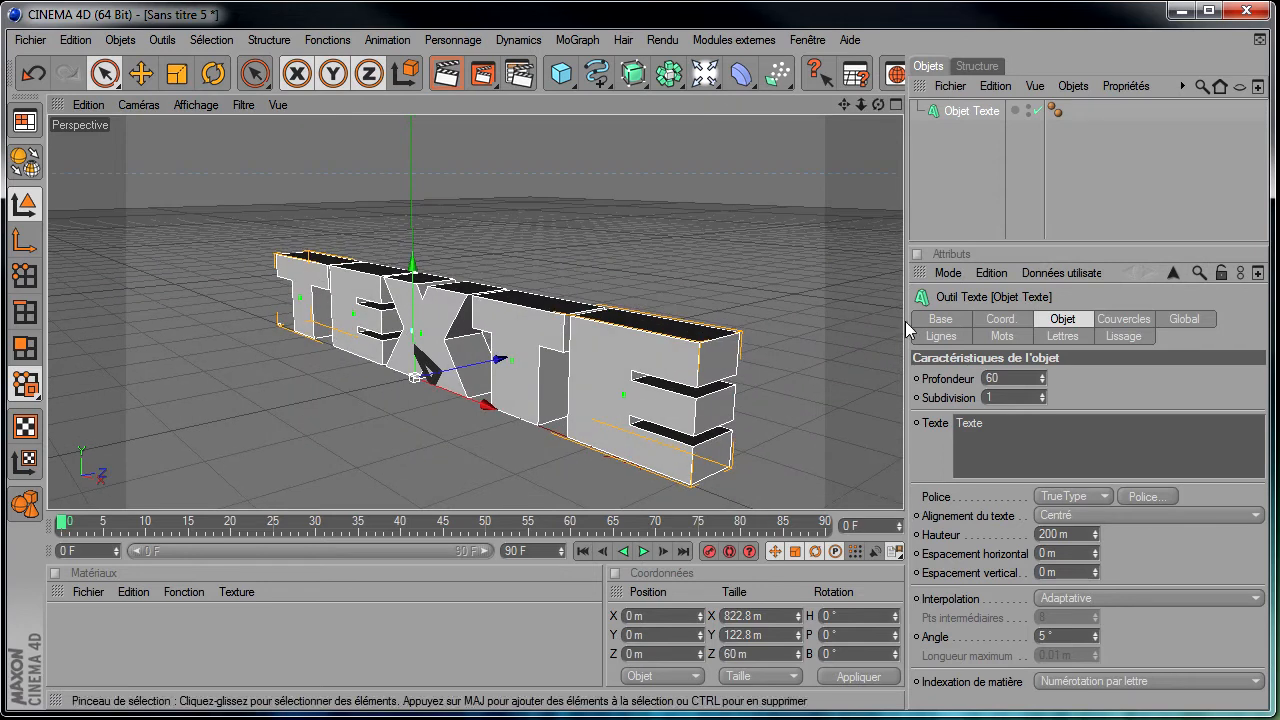
Duplicate the text object and set the copy's start and end caps to Couvercle et biseau
{"action": "left_click_drag", "start_coordinate": [955, 114], "coordinate": [955, 136], "text": "ctrl"}
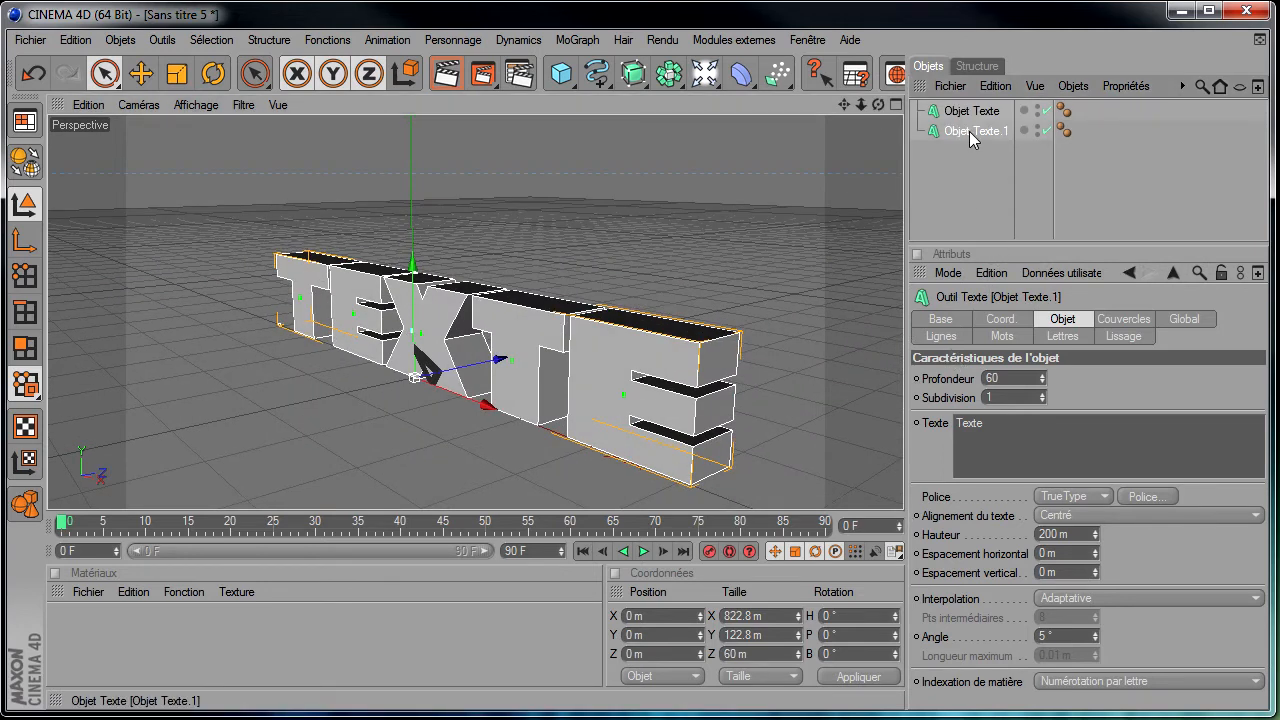
{"action": "left_click", "coordinate": [1120, 320]}
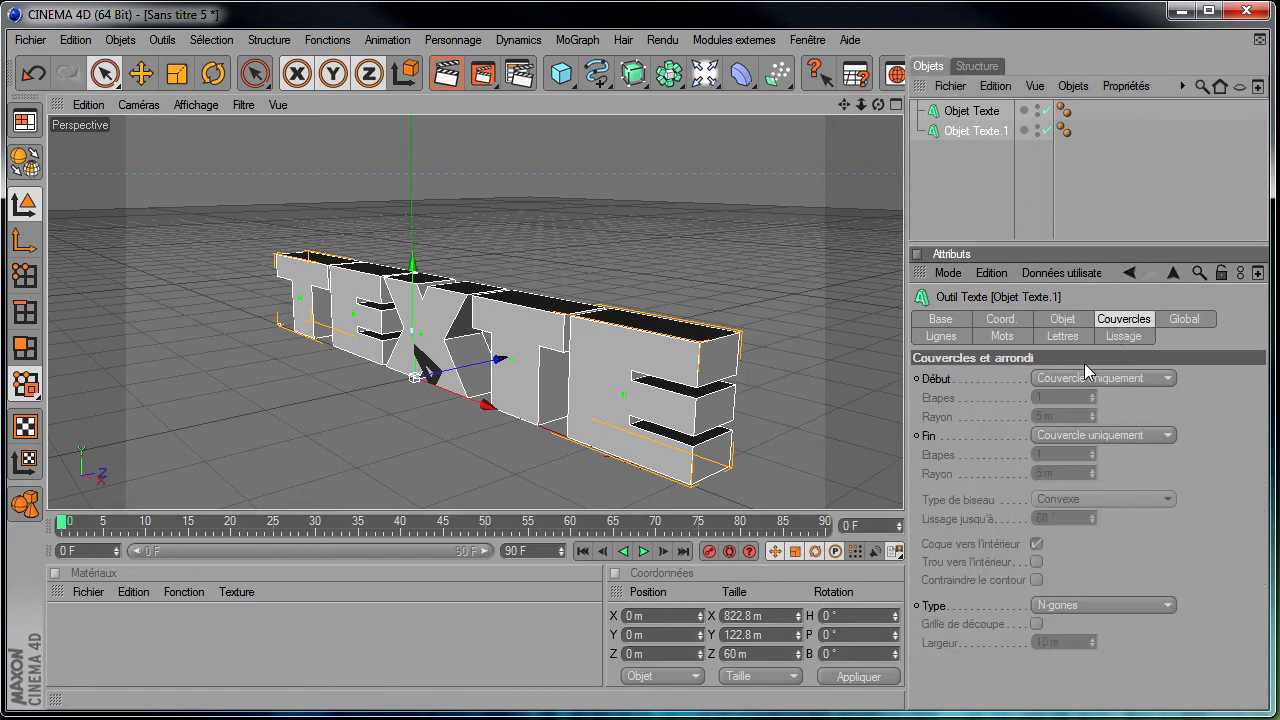
{"action": "left_click", "coordinate": [1132, 377]}
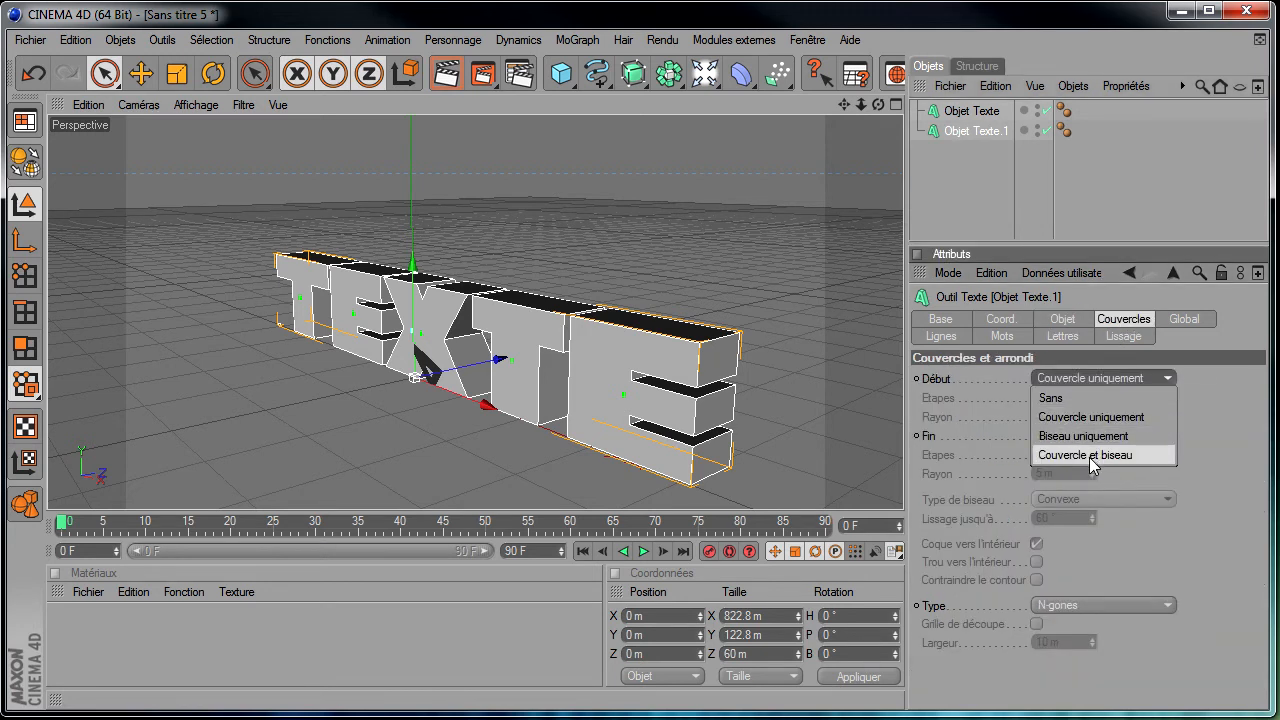
{"action": "left_click", "coordinate": [1125, 452]}
{"action": "left_click", "coordinate": [1125, 440]}
{"action": "left_click", "coordinate": [1090, 506]}
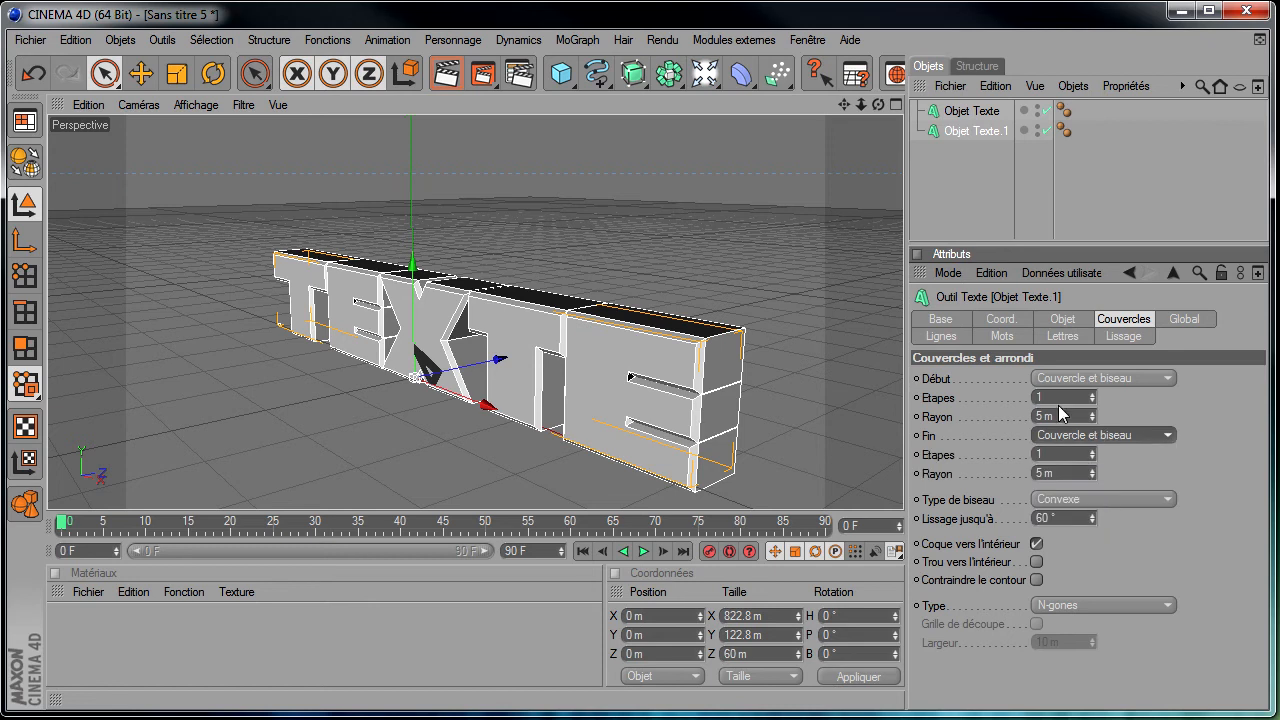
{"action": "left_click", "coordinate": [1058, 399]}
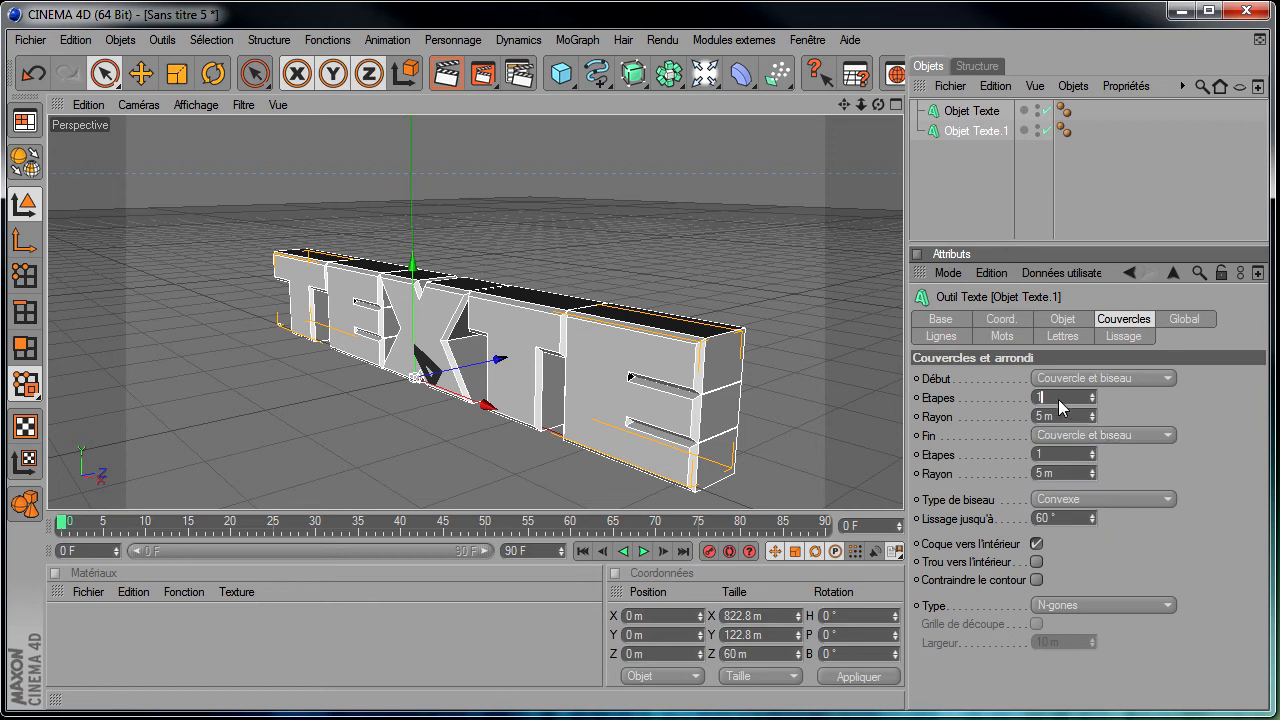
{"action": "left_click", "coordinate": [972, 129]}
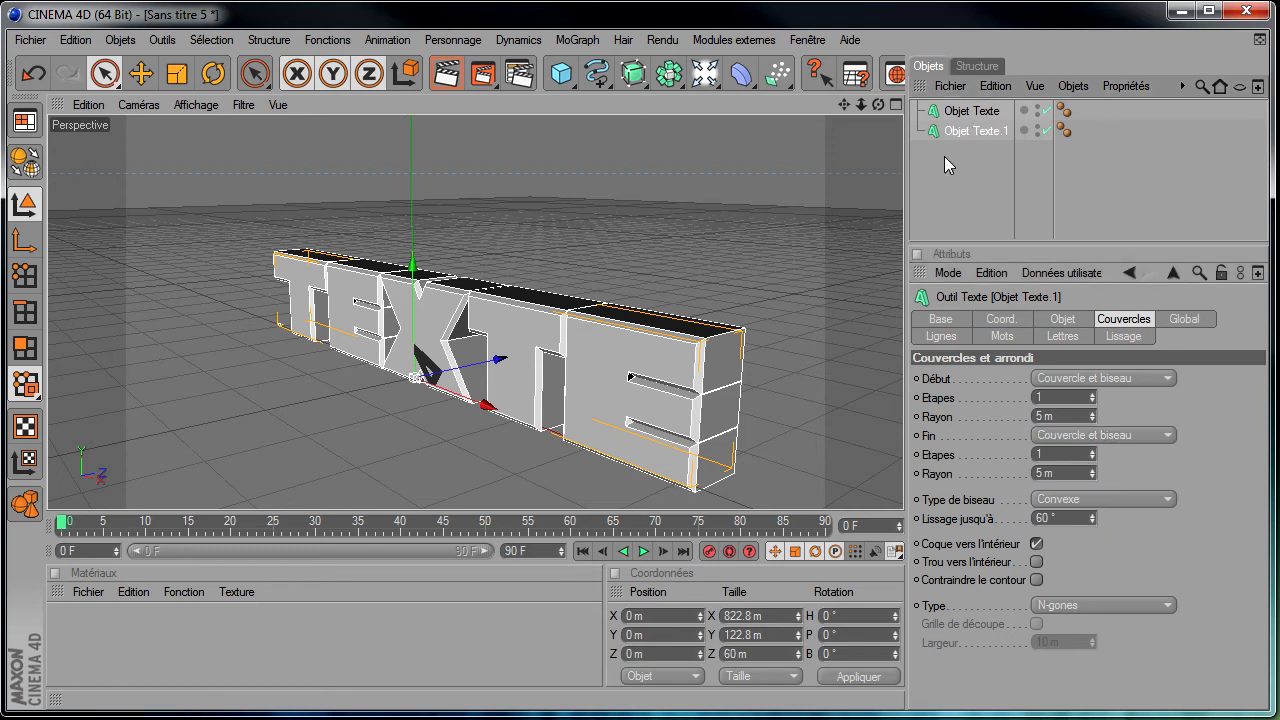
Set the duplicated text's depth to 30 and move it along Z to about 15.3 m
{"action": "left_click", "coordinate": [1049, 320]}
{"action": "left_click", "coordinate": [1014, 377]}
{"action": "type", "text": "30"}
{"action": "key", "text": "Return"}
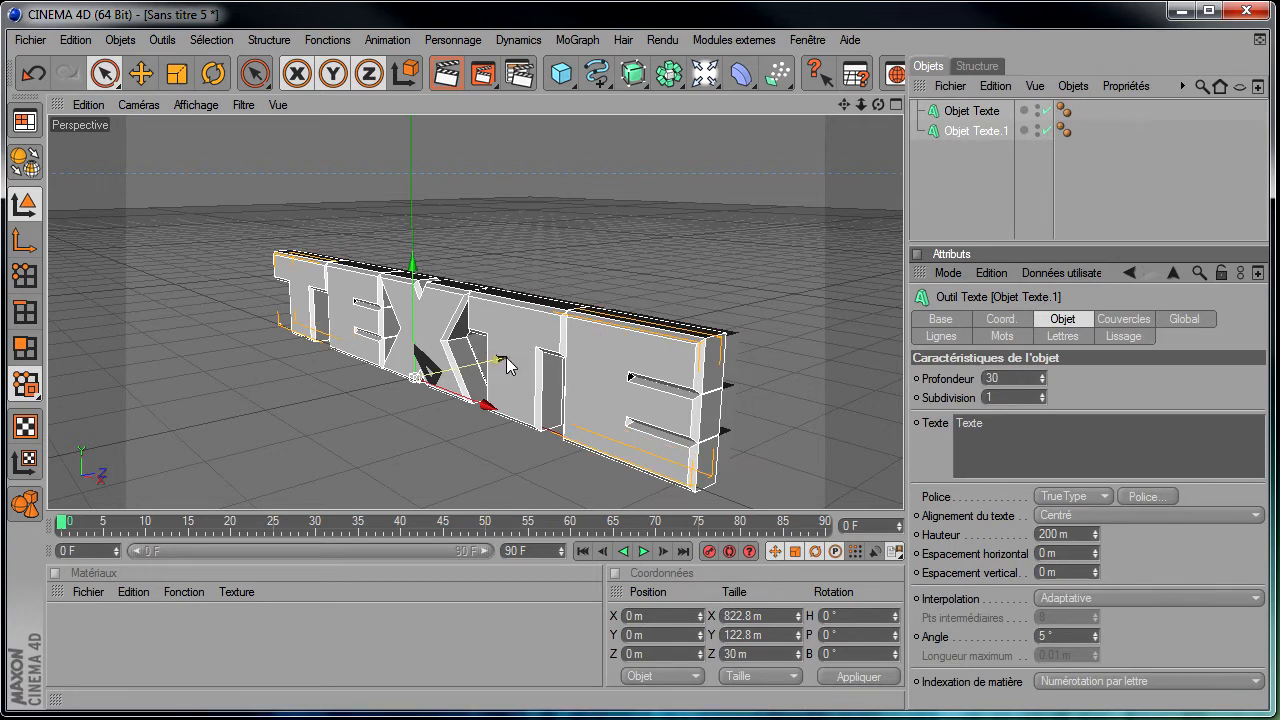
{"action": "left_click_drag", "start_coordinate": [878, 104], "coordinate": [593, 312]}
{"action": "left_click_drag", "start_coordinate": [516, 374], "coordinate": [536, 372]}
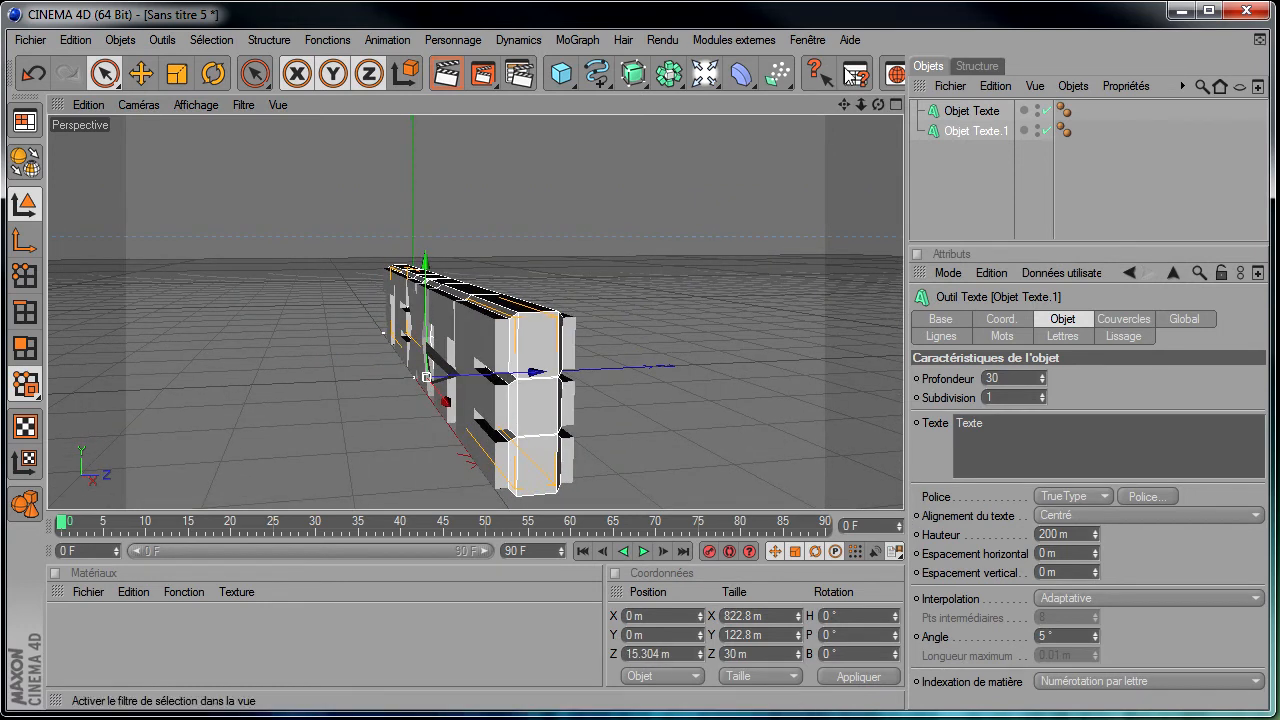
{"action": "left_click_drag", "start_coordinate": [877, 105], "coordinate": [610, 312]}
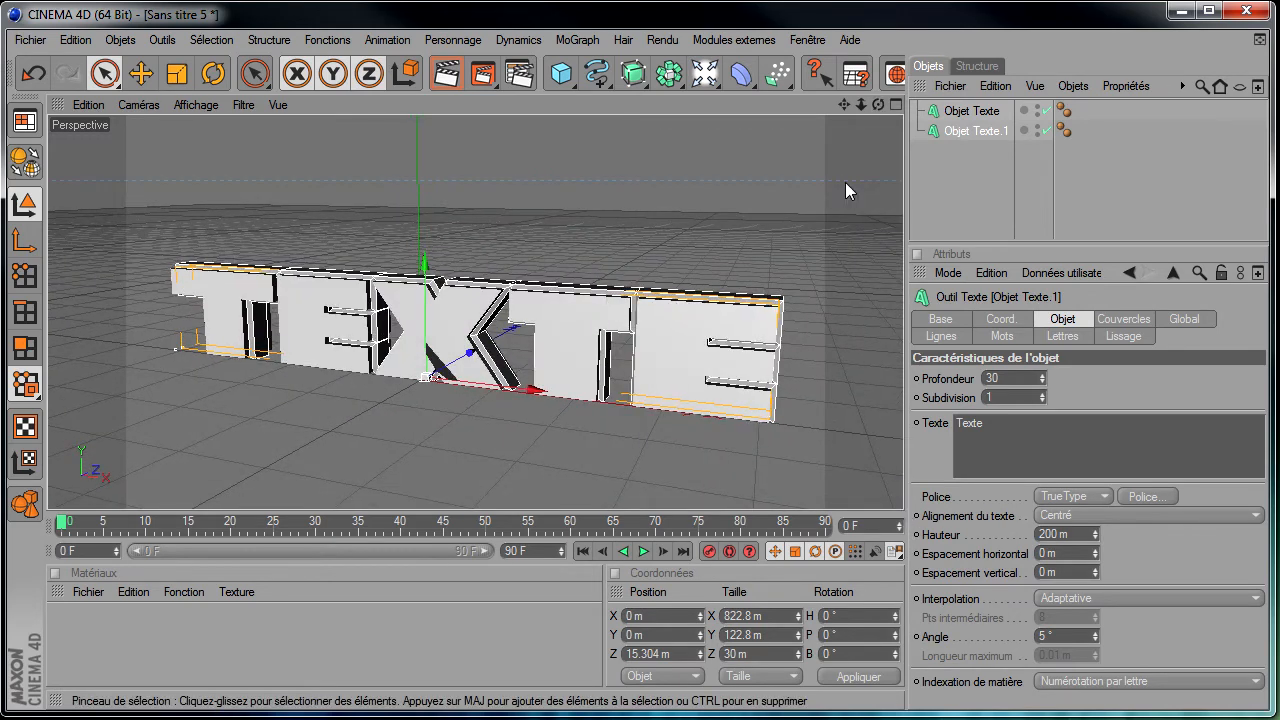
{"action": "mouse_move", "coordinate": [860, 105]}
{"action": "left_mouse_down"}
{"action": "mouse_move", "coordinate": [905, 517]}
{"action": "mouse_move", "coordinate": [821, 110]}
{"action": "mouse_move", "coordinate": [903, 509]}
{"action": "mouse_move", "coordinate": [848, 108]}
{"action": "mouse_move", "coordinate": [903, 509]}
{"action": "mouse_move", "coordinate": [878, 105]}
{"action": "left_mouse_up"}
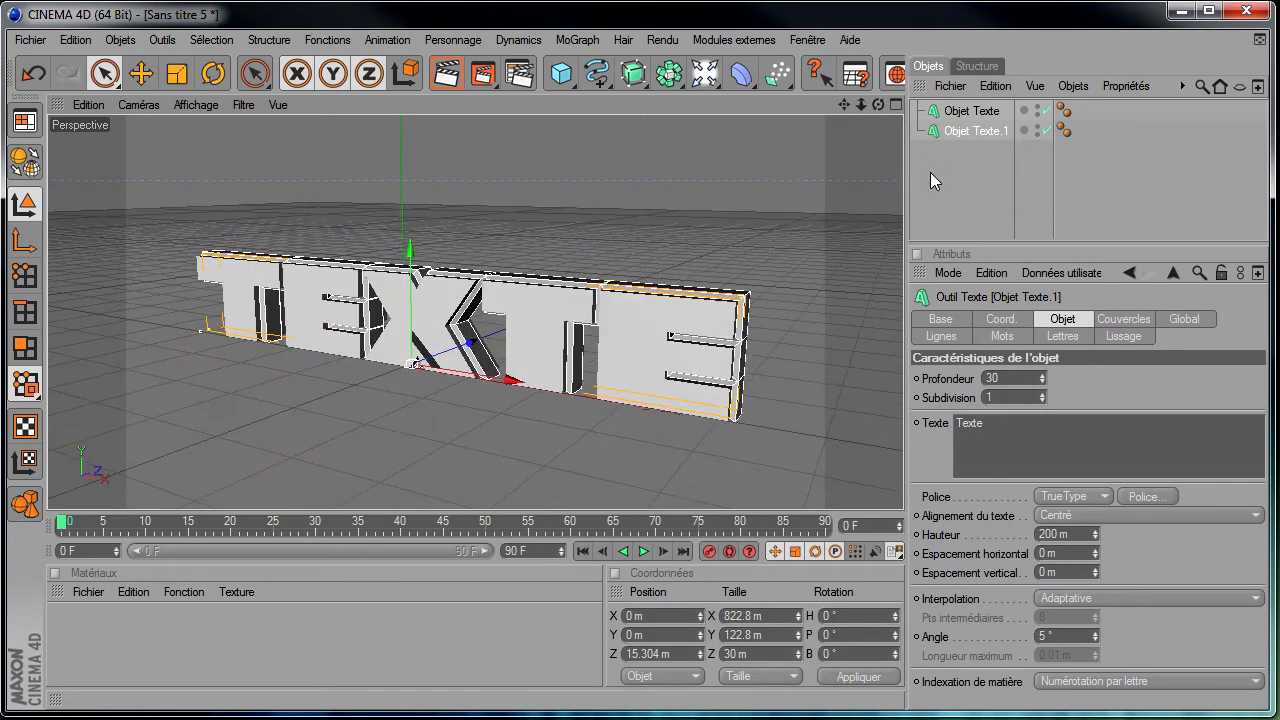
Render a preview of the two layered texts in the perspective view with nothing selected
{"action": "left_click", "coordinate": [779, 310]}
{"action": "left_click", "coordinate": [447, 73]}
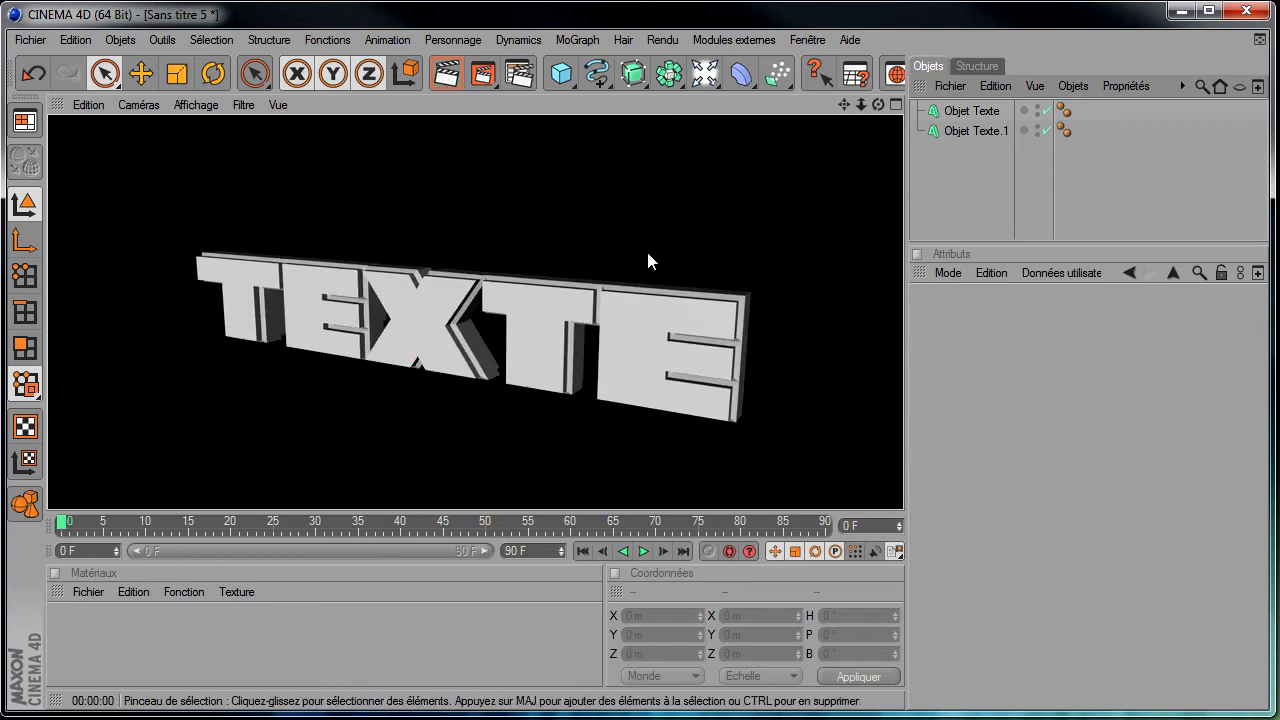
{"action": "left_click", "coordinate": [872, 196]}
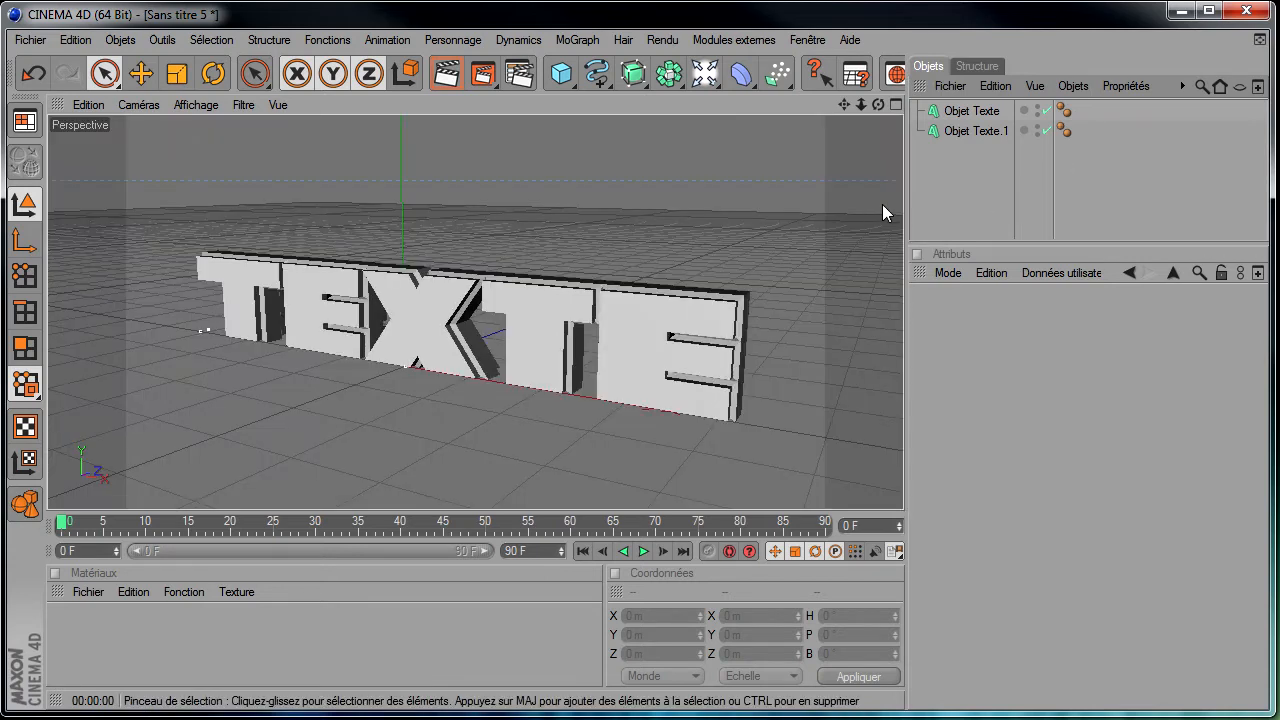
Try moving only the original text object about 139 m along X, and undo the move
{"action": "left_click", "coordinate": [990, 112]}
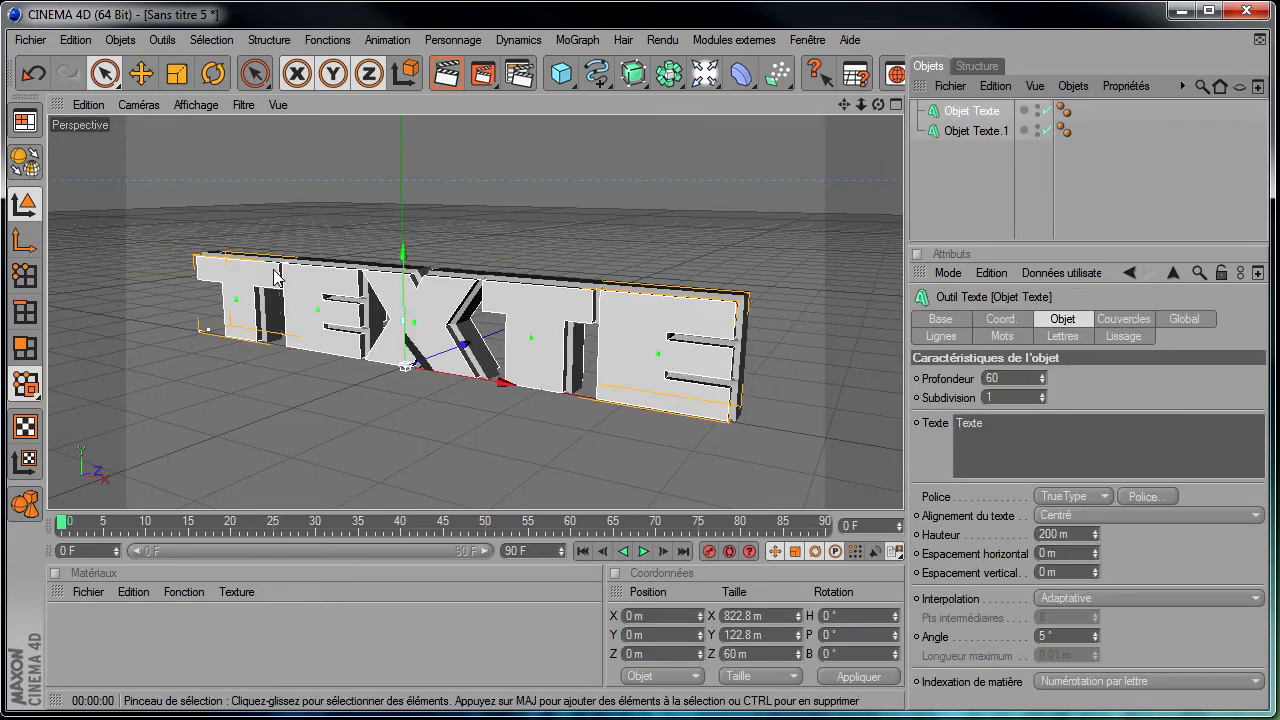
{"action": "left_click_drag", "start_coordinate": [560, 393], "coordinate": [604, 400]}
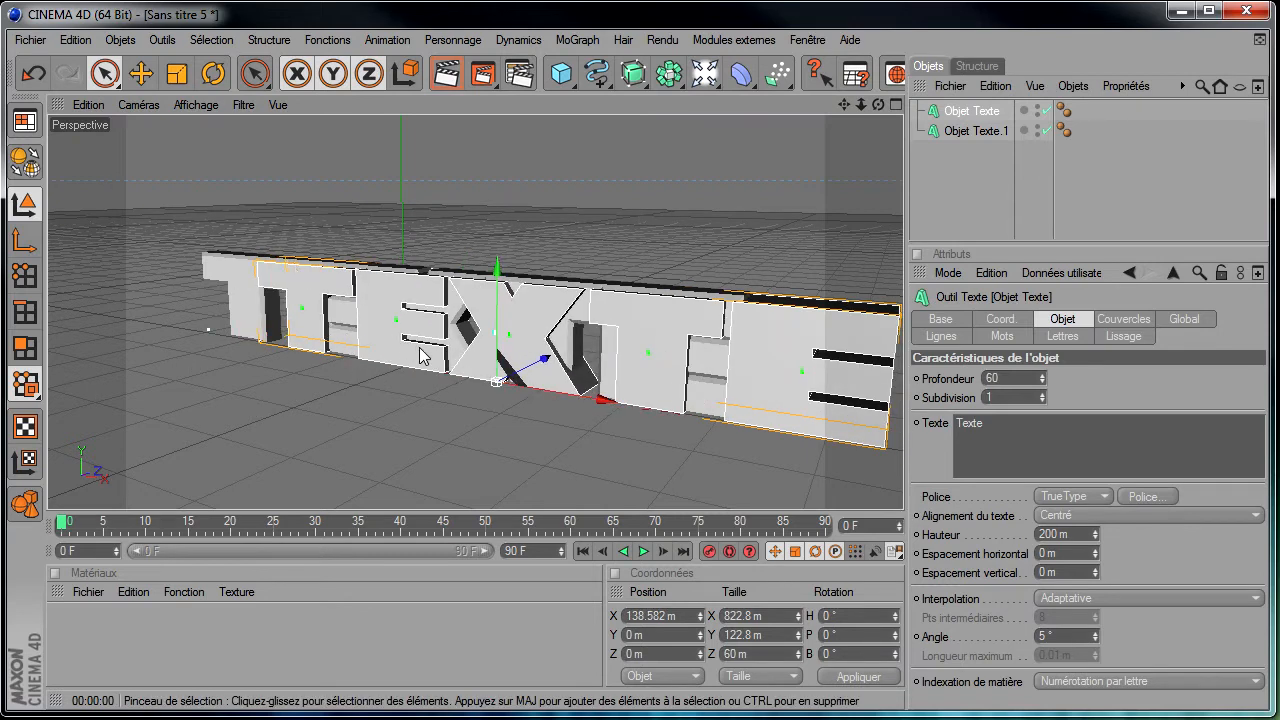
{"action": "key", "text": "ctrl+z"}
Select both text objects and shift them together along X to about -0.64 m
{"action": "key", "text": "ctrl+a"}
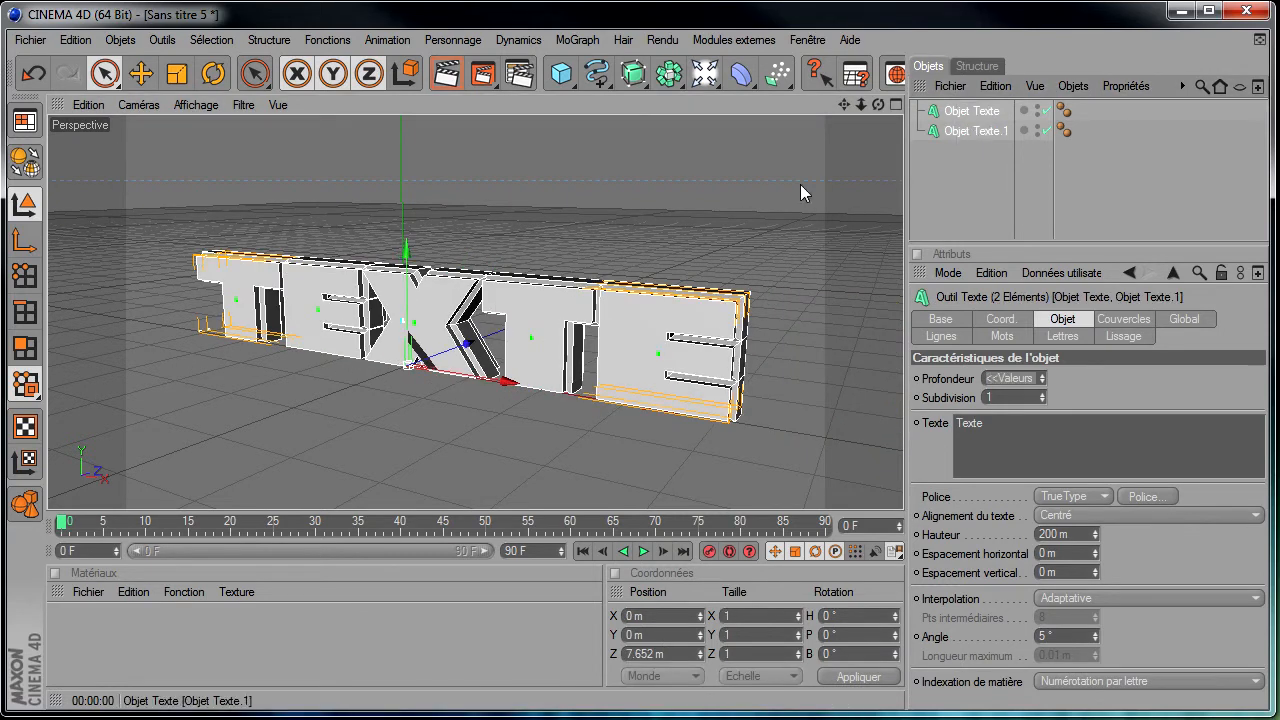
{"action": "mouse_move", "coordinate": [469, 375]}
{"action": "left_mouse_down"}
{"action": "mouse_move", "coordinate": [613, 399]}
{"action": "mouse_move", "coordinate": [469, 375]}
{"action": "left_mouse_up"}
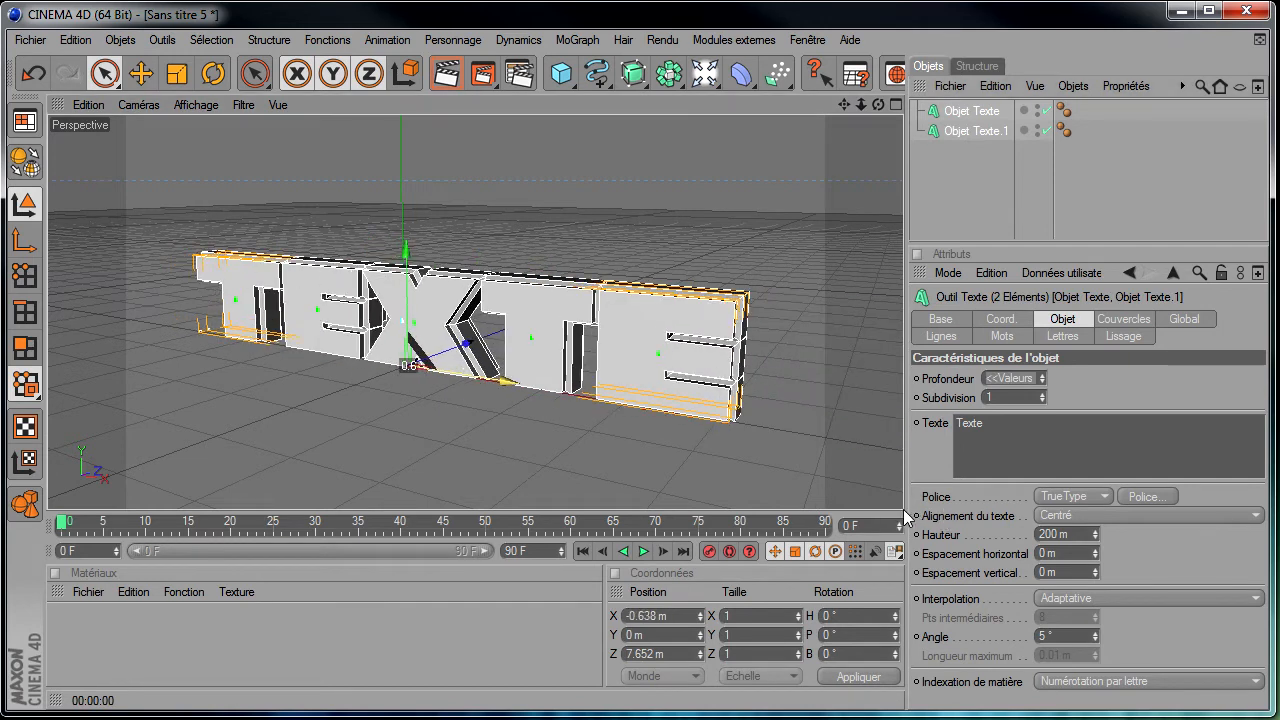
{"action": "left_click", "coordinate": [932, 170]}
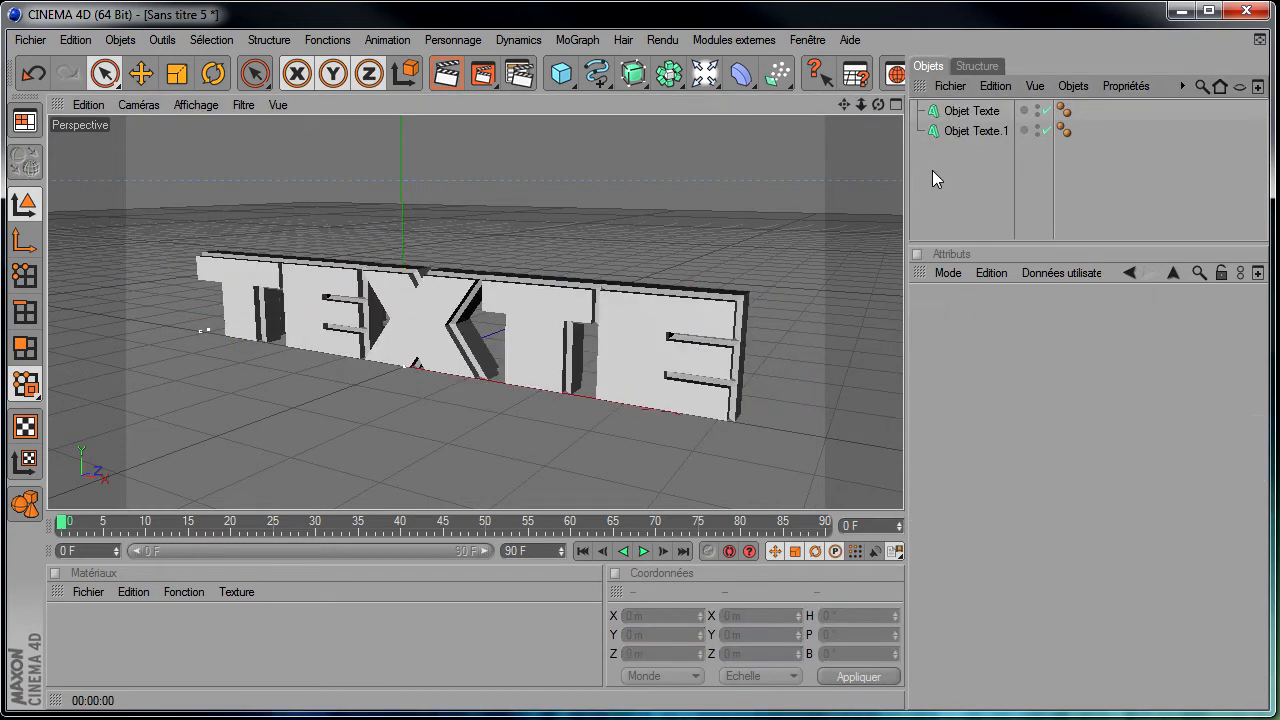
Make the duplicated text a child of the original text object and collapse the hierarchy
{"action": "left_click", "coordinate": [966, 130]}
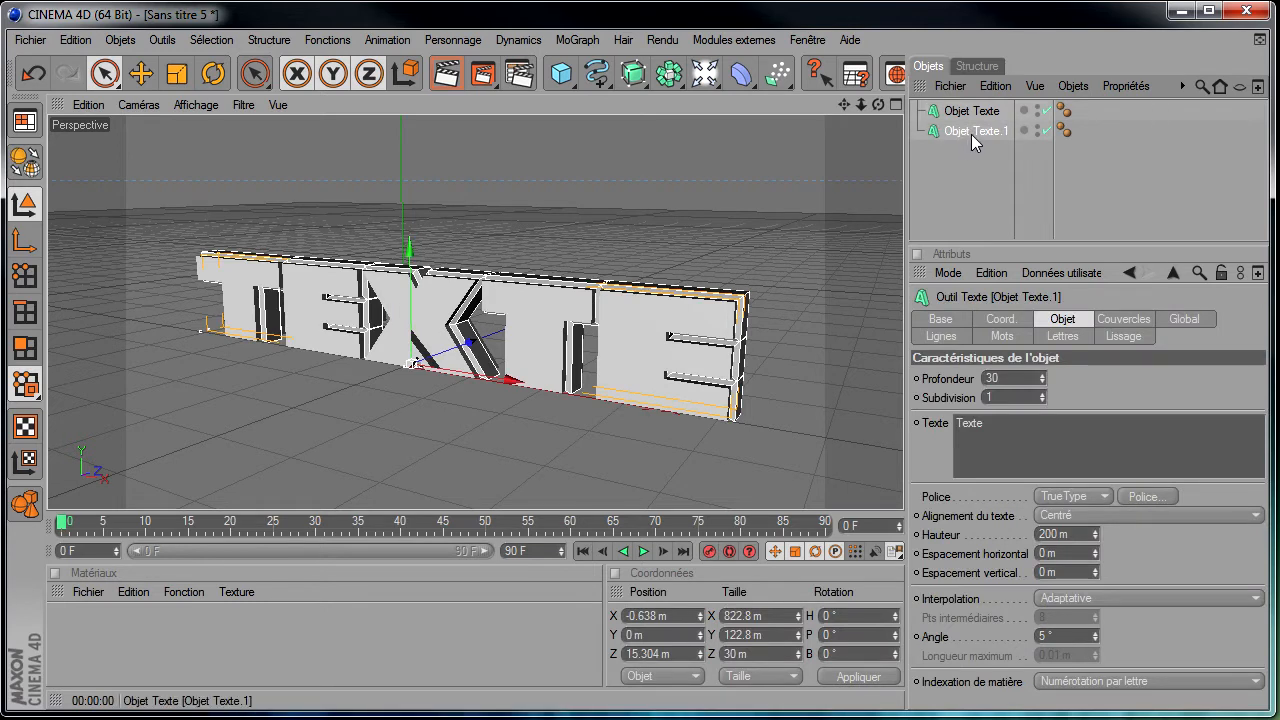
{"action": "left_click_drag", "start_coordinate": [983, 113], "coordinate": [980, 113]}
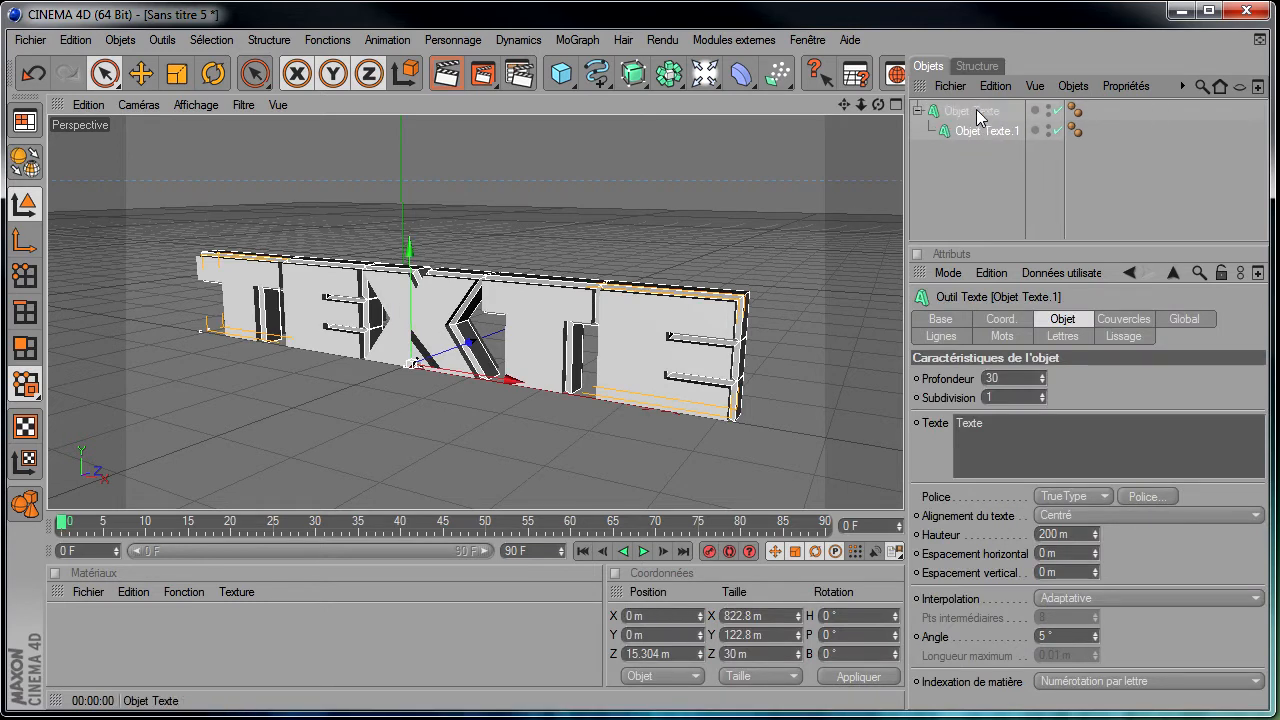
{"action": "left_click", "coordinate": [917, 111]}
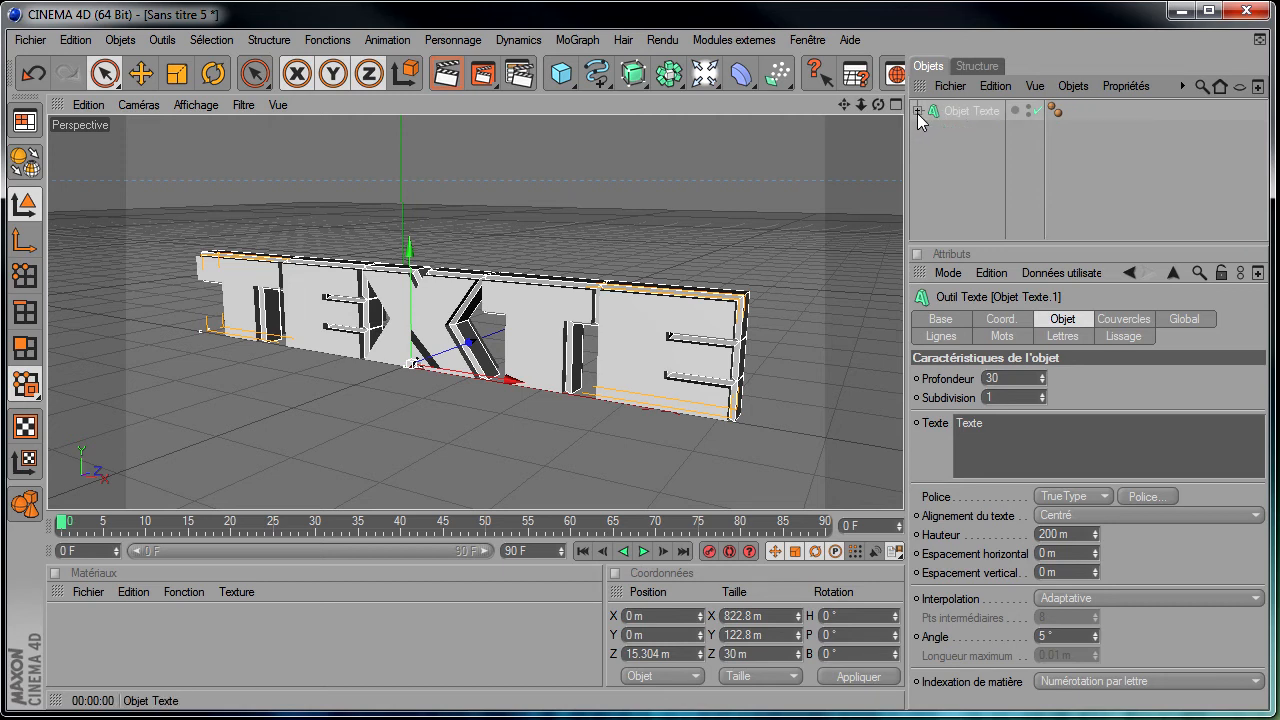
{"action": "left_click", "coordinate": [987, 120]}
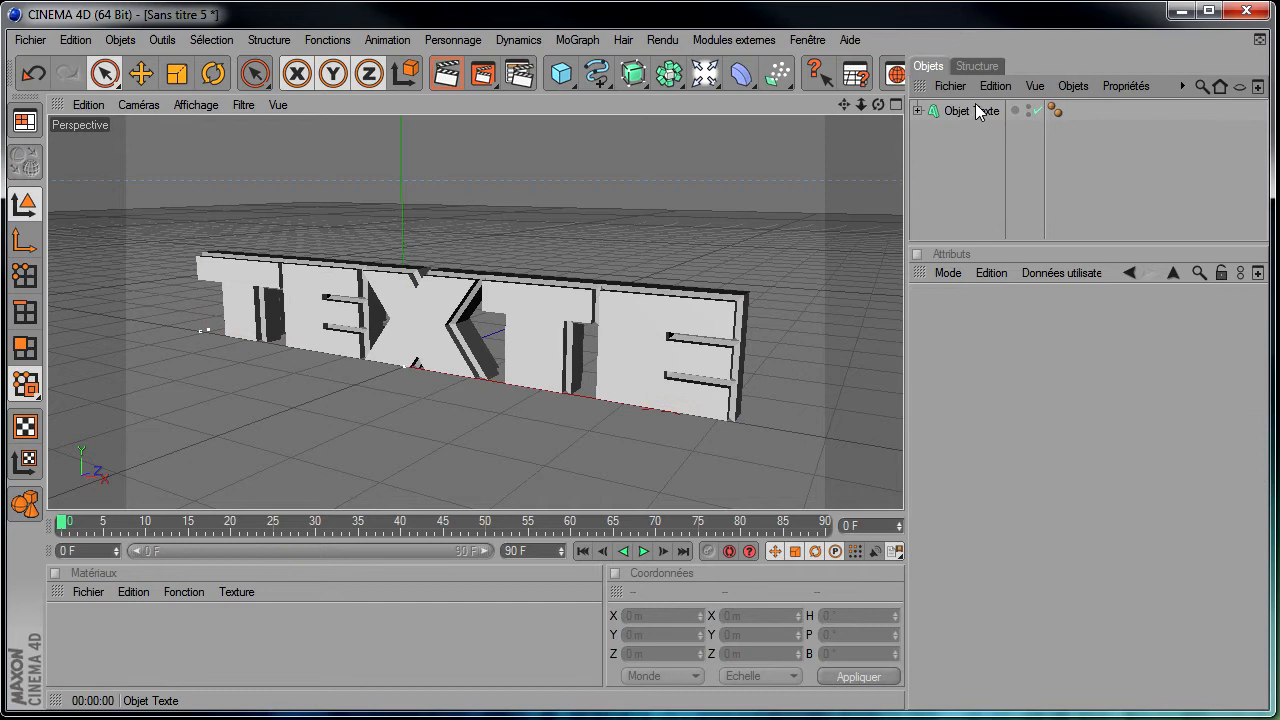
Try moving the parent text object along X to about 115 m, and undo the move
{"action": "left_click", "coordinate": [978, 112]}
{"action": "left_click_drag", "start_coordinate": [499, 380], "coordinate": [449, 386]}
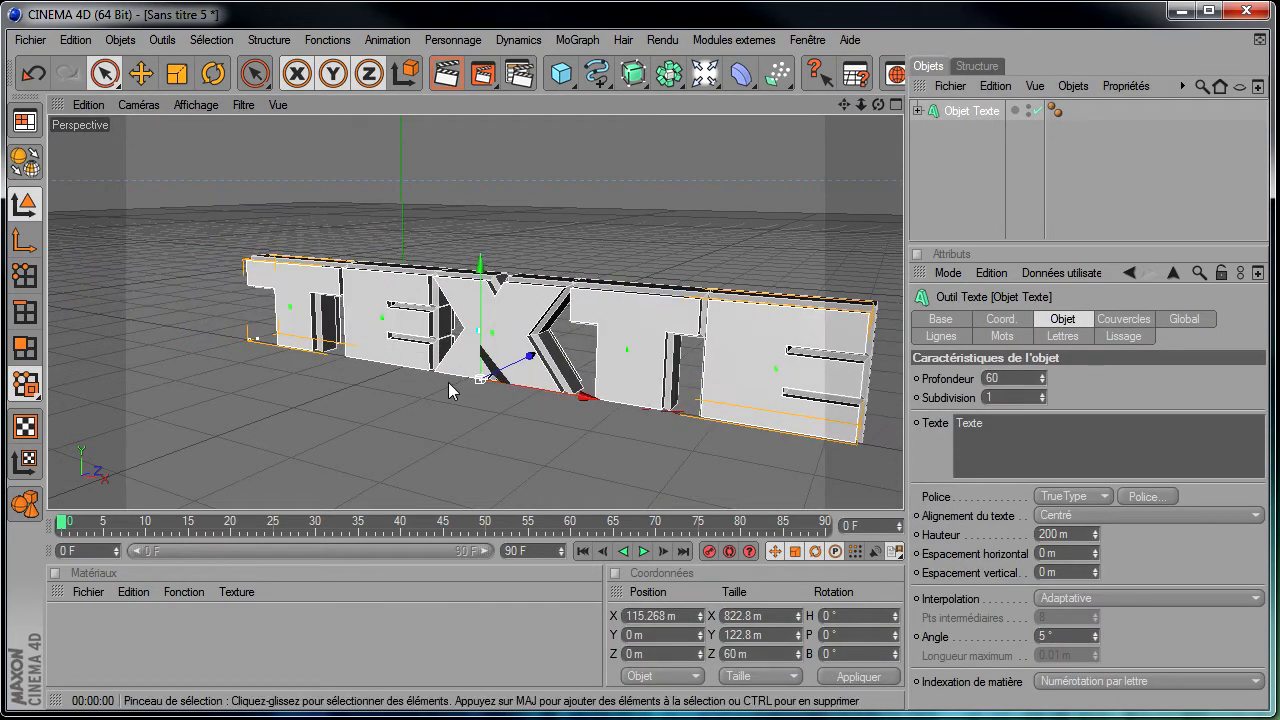
{"action": "key", "text": "ctrl+z"}
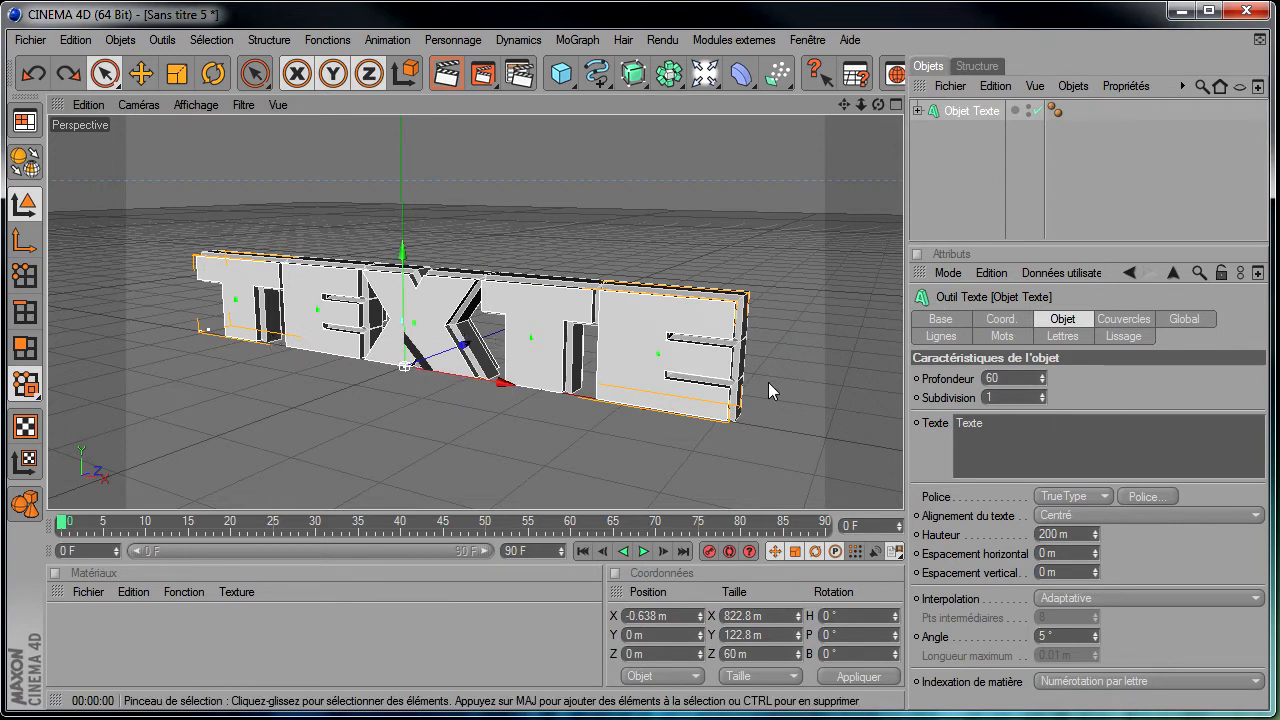
Try replacing the parent text's wording with "blabla", and undo the text change
{"action": "left_click", "coordinate": [1062, 438]}
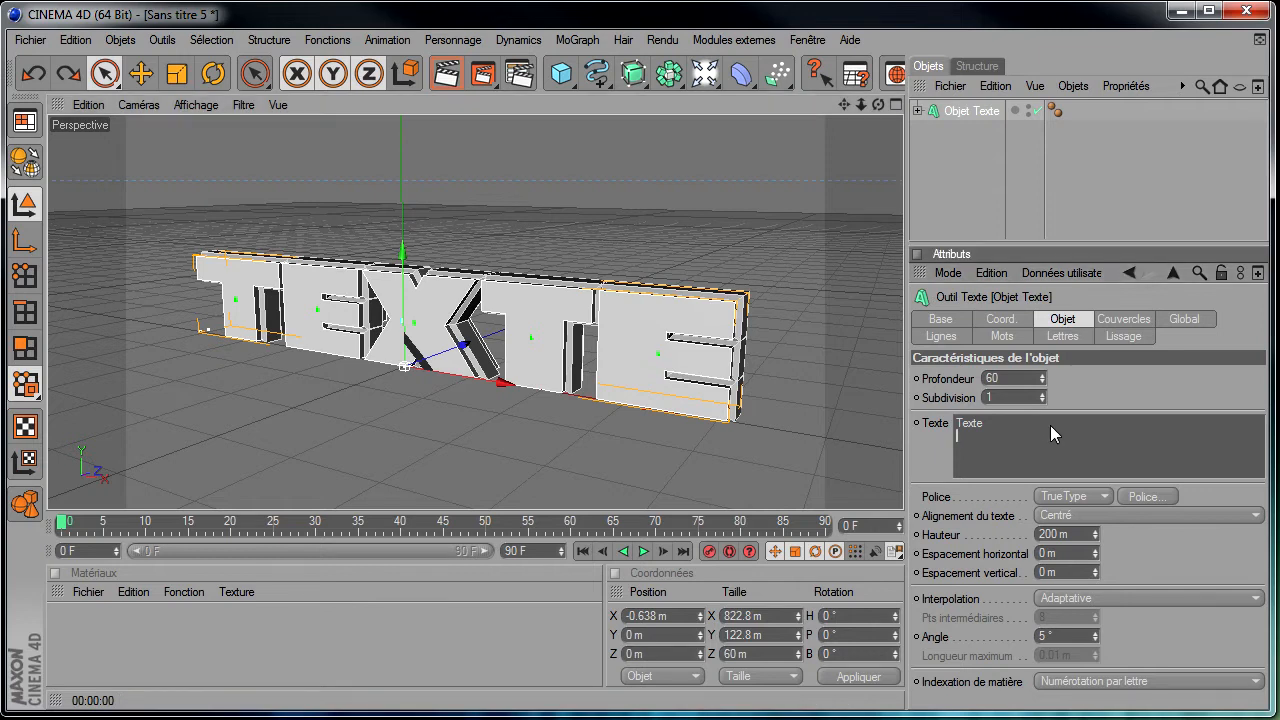
{"action": "left_click_drag", "start_coordinate": [1050, 425], "coordinate": [707, 414]}
{"action": "type", "text": "blabla"}
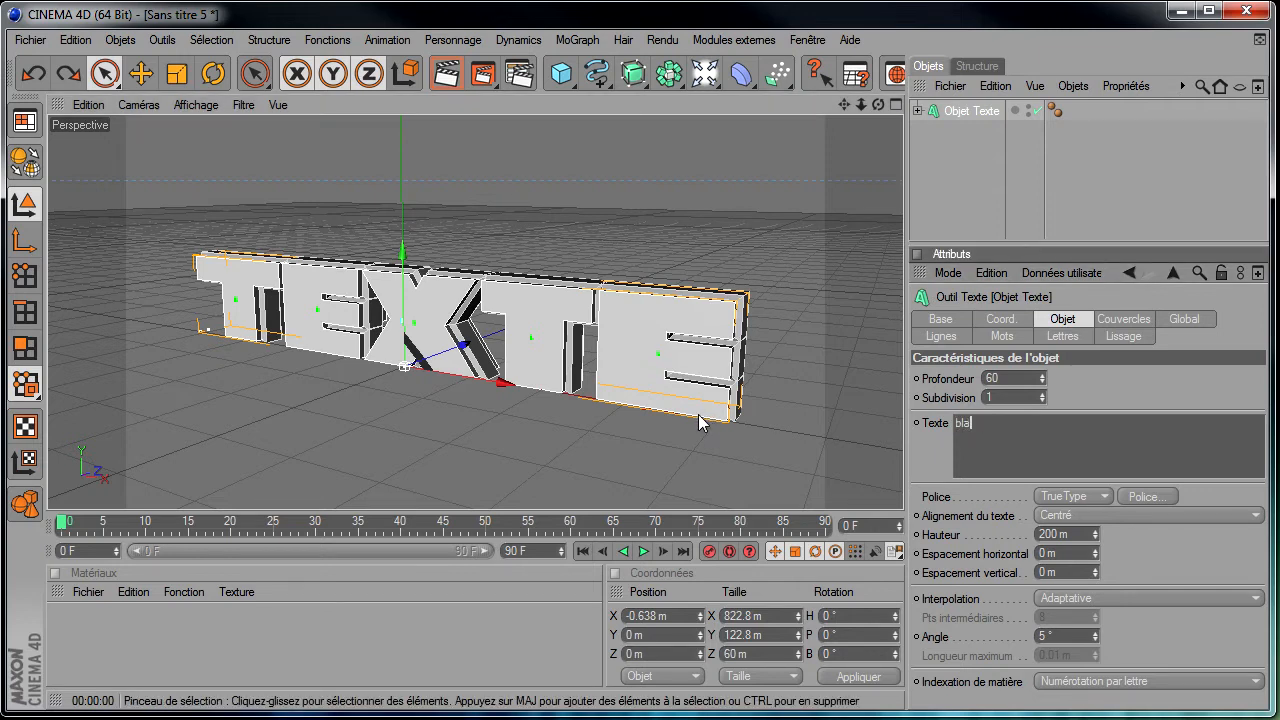
{"action": "left_click", "coordinate": [947, 180]}
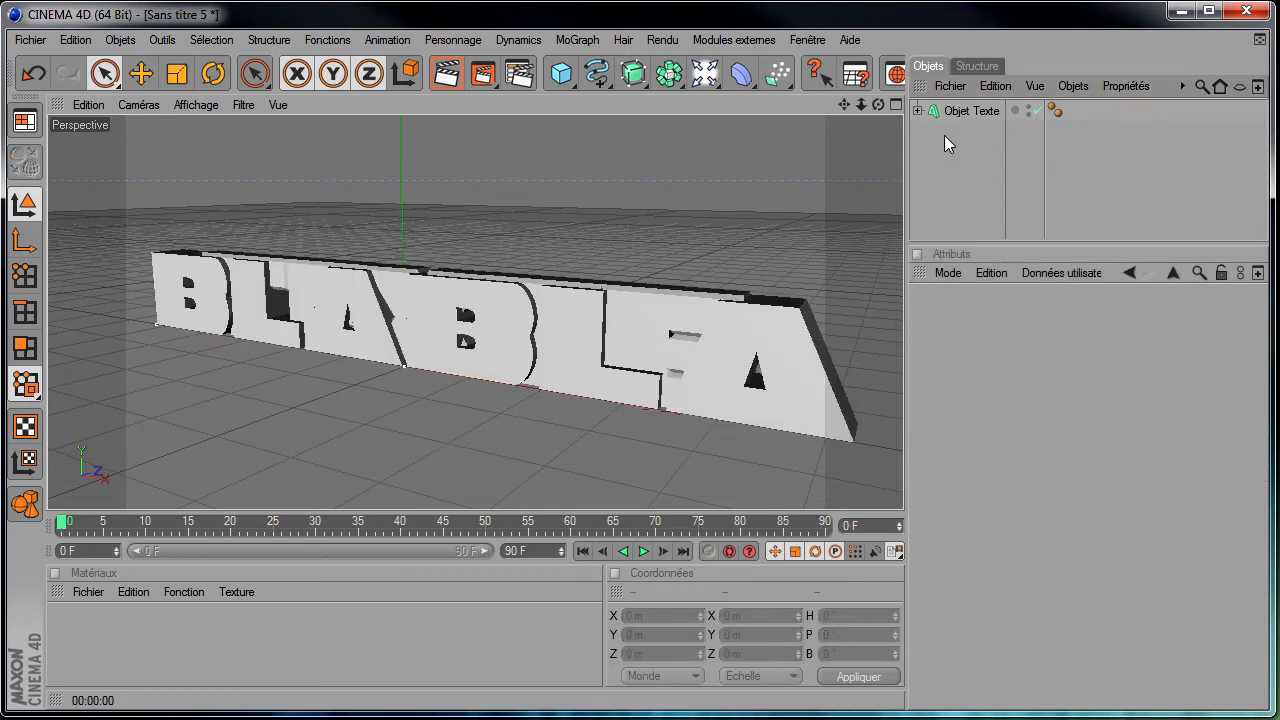
{"action": "key", "text": "ctrl+z"}
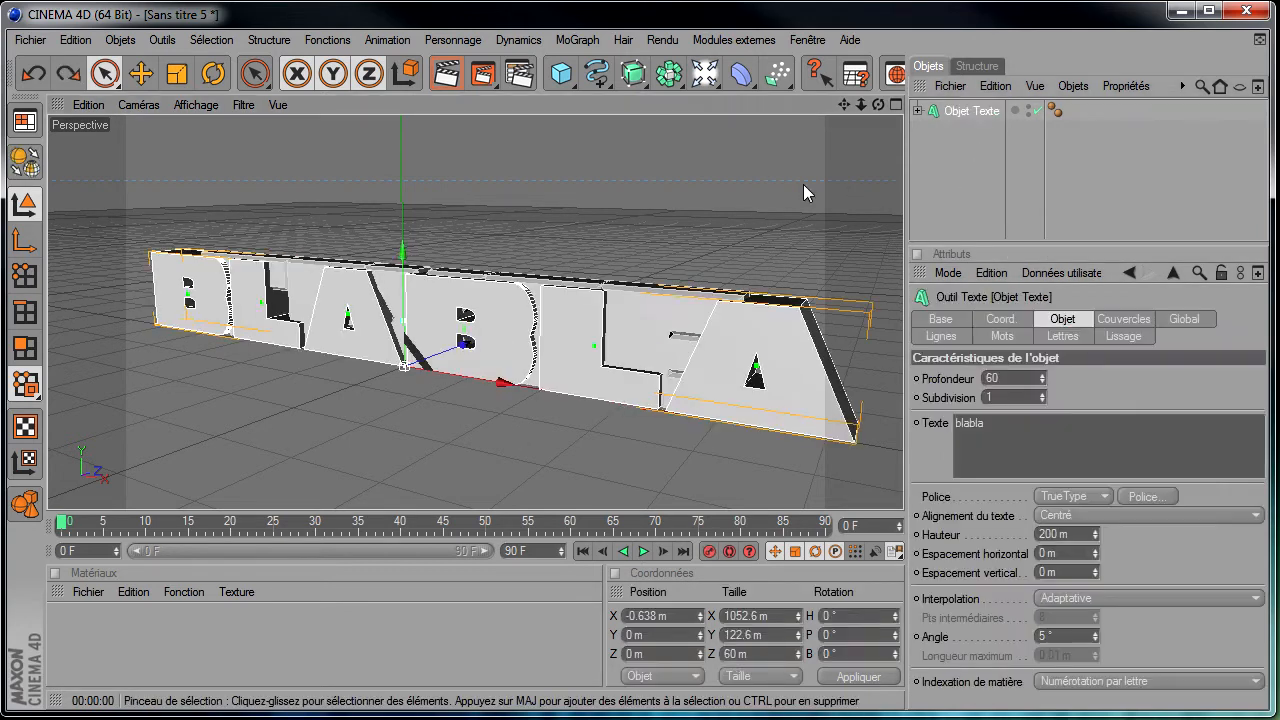
{"action": "key", "text": "ctrl+z"}
{"action": "key", "text": "ctrl+z"}
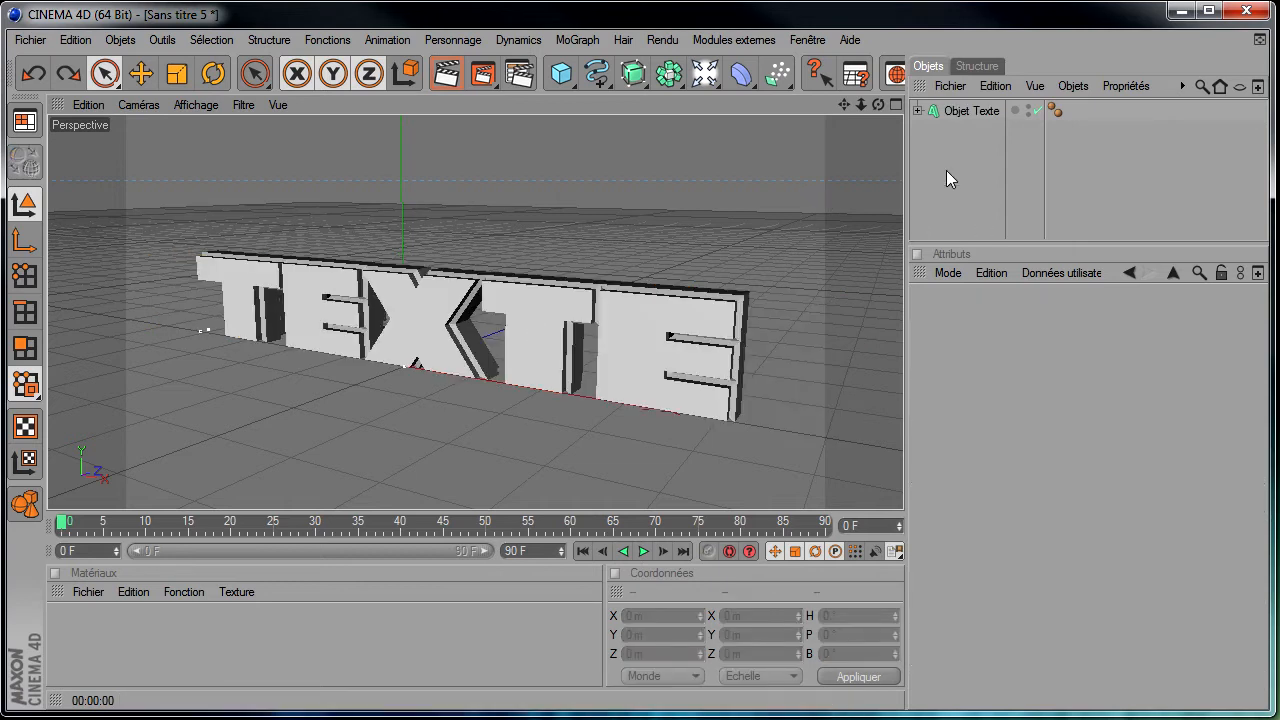
Expand the text hierarchy and add an XPresso tag to the parent text object
{"action": "left_click", "coordinate": [917, 110]}
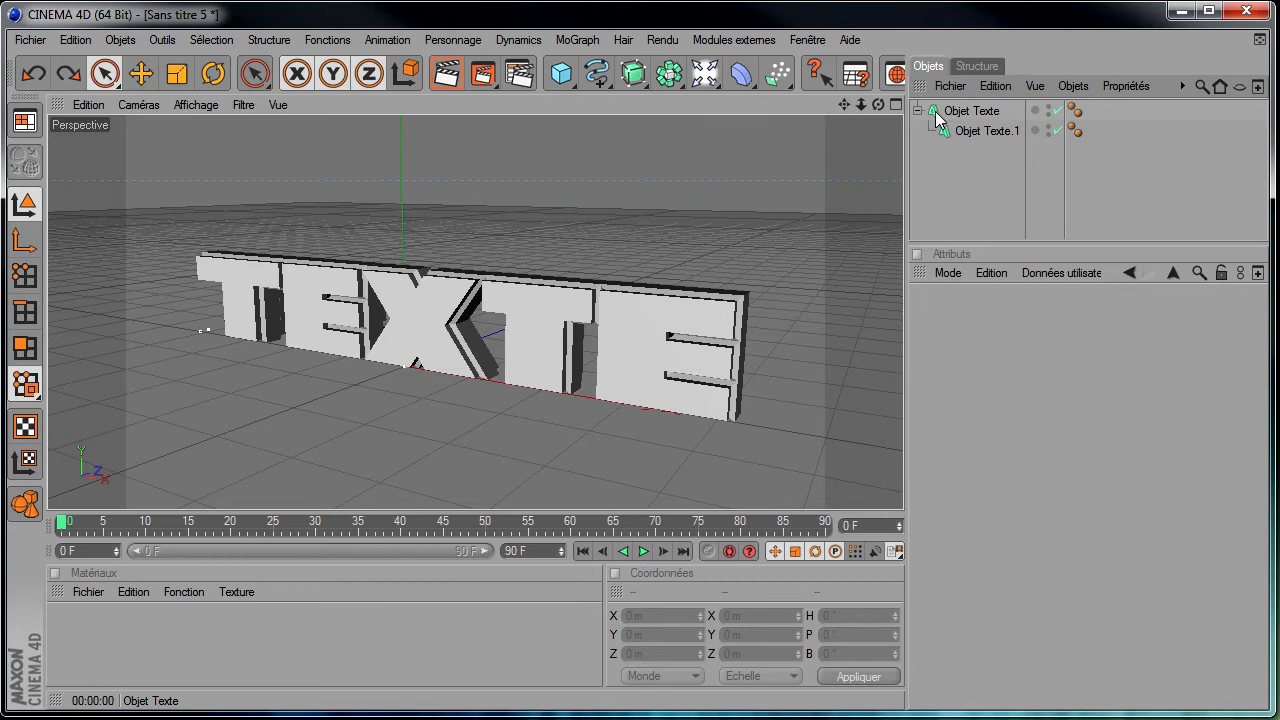
{"action": "left_click", "coordinate": [938, 111]}
{"action": "right_click", "coordinate": [936, 112]}
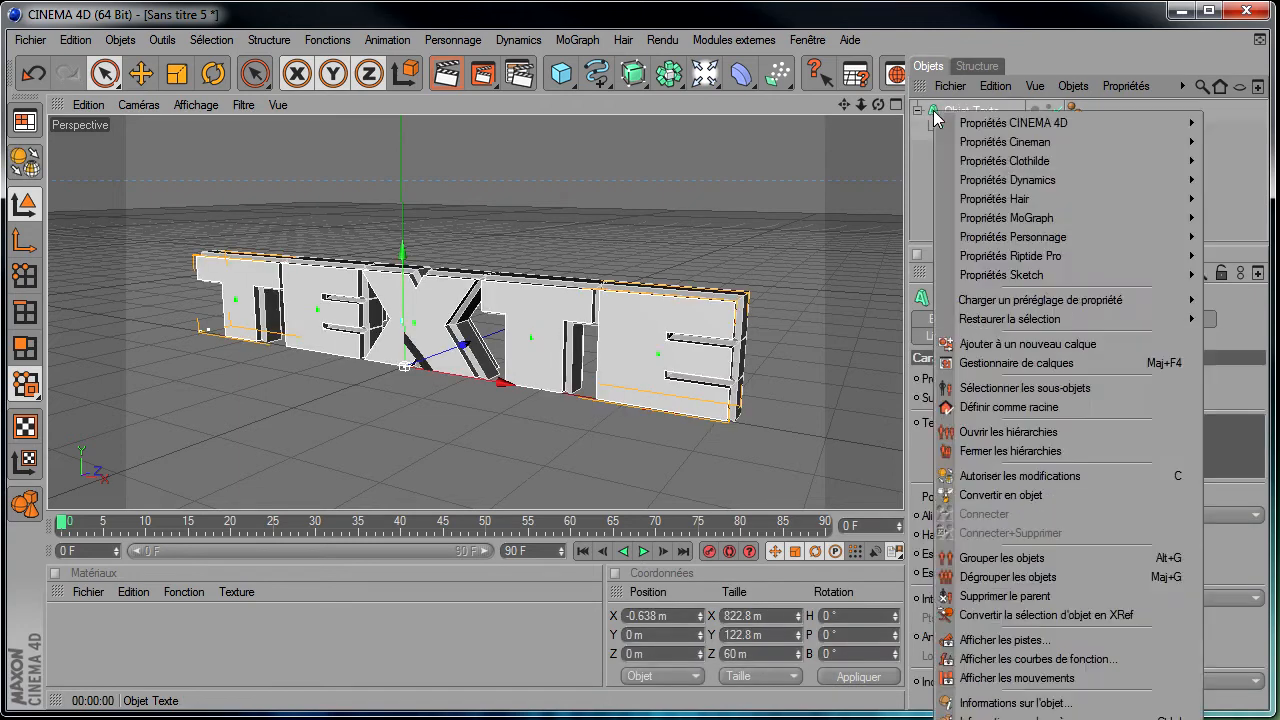
{"action": "mouse_move", "coordinate": [1165, 124]}
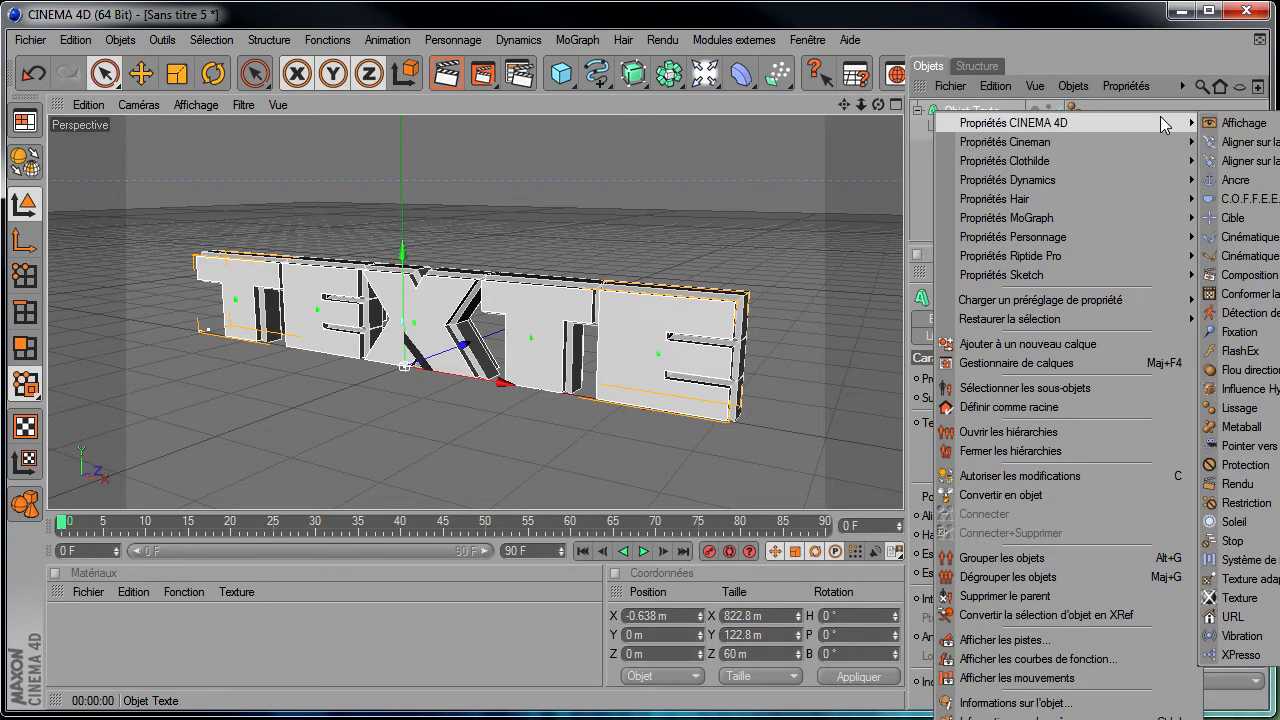
{"action": "left_click", "coordinate": [1238, 656]}
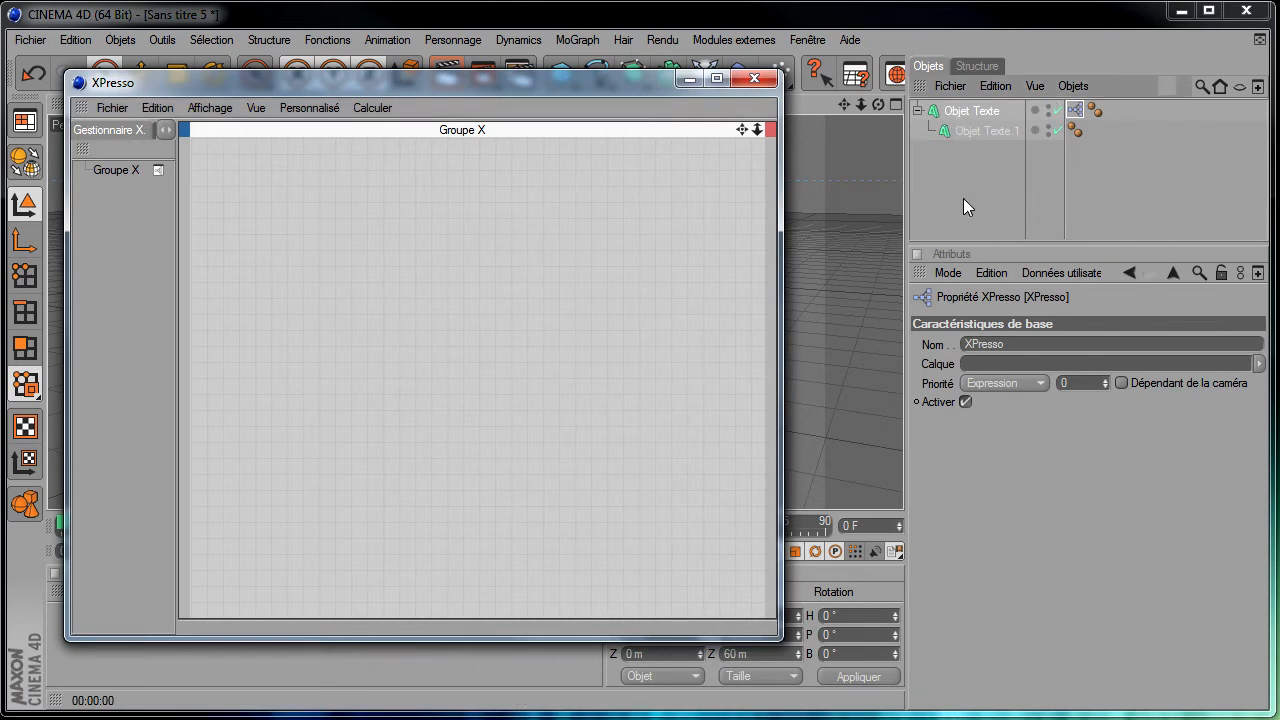
Add nodes for the parent text and its child to the XPresso graph, placed side by side with the parent first
{"action": "left_click", "coordinate": [975, 112]}
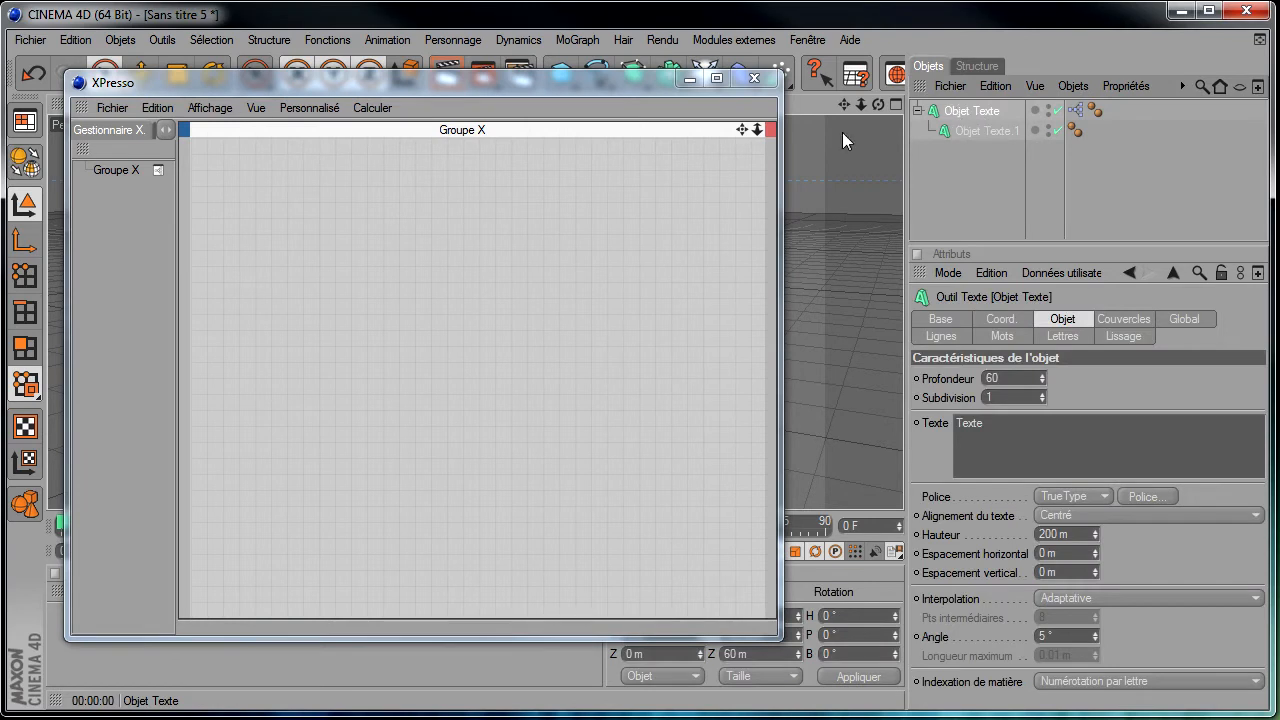
{"action": "left_click_drag", "start_coordinate": [241, 183], "coordinate": [380, 344]}
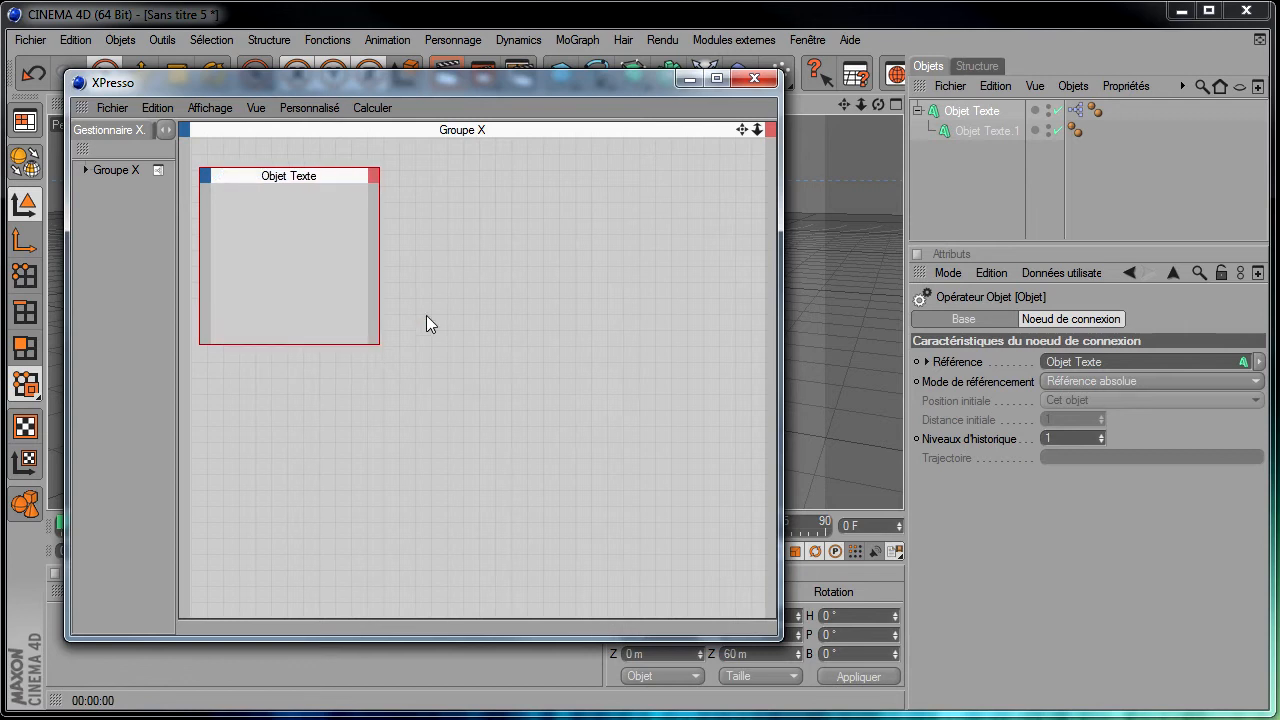
{"action": "left_click", "coordinate": [975, 131]}
{"action": "left_click_drag", "start_coordinate": [568, 228], "coordinate": [686, 317]}
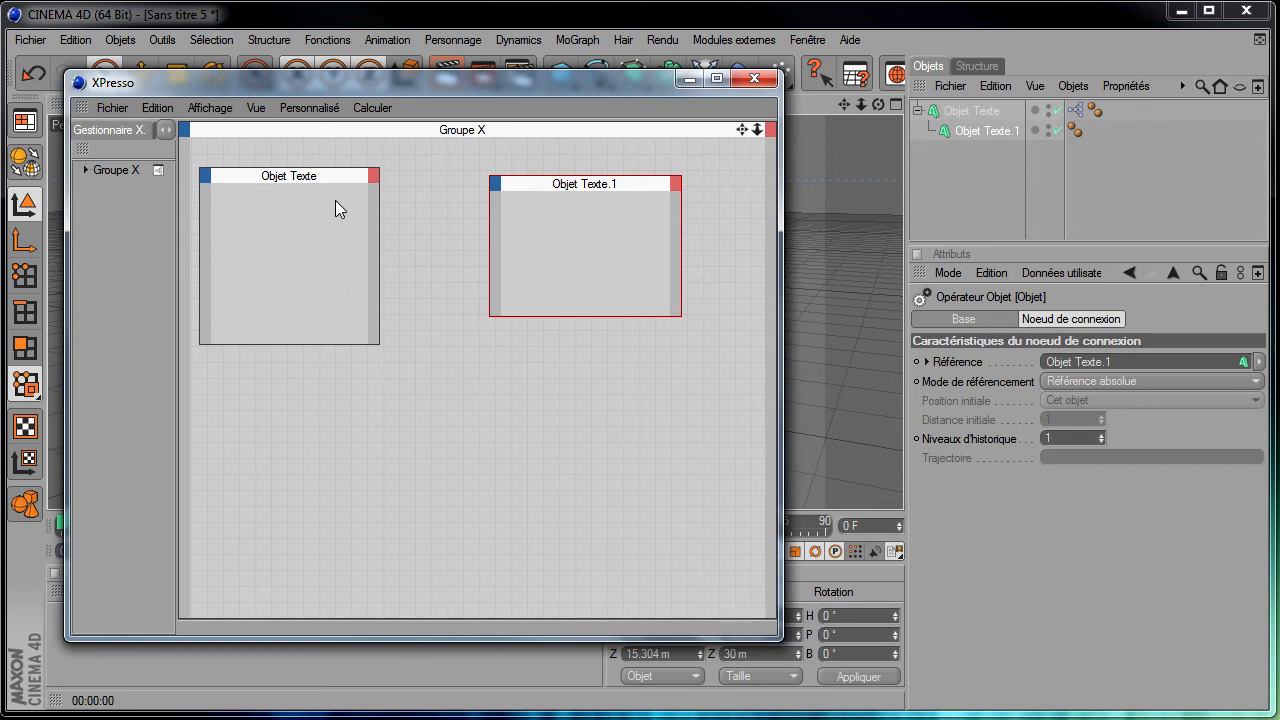
{"action": "left_click_drag", "start_coordinate": [324, 179], "coordinate": [343, 172]}
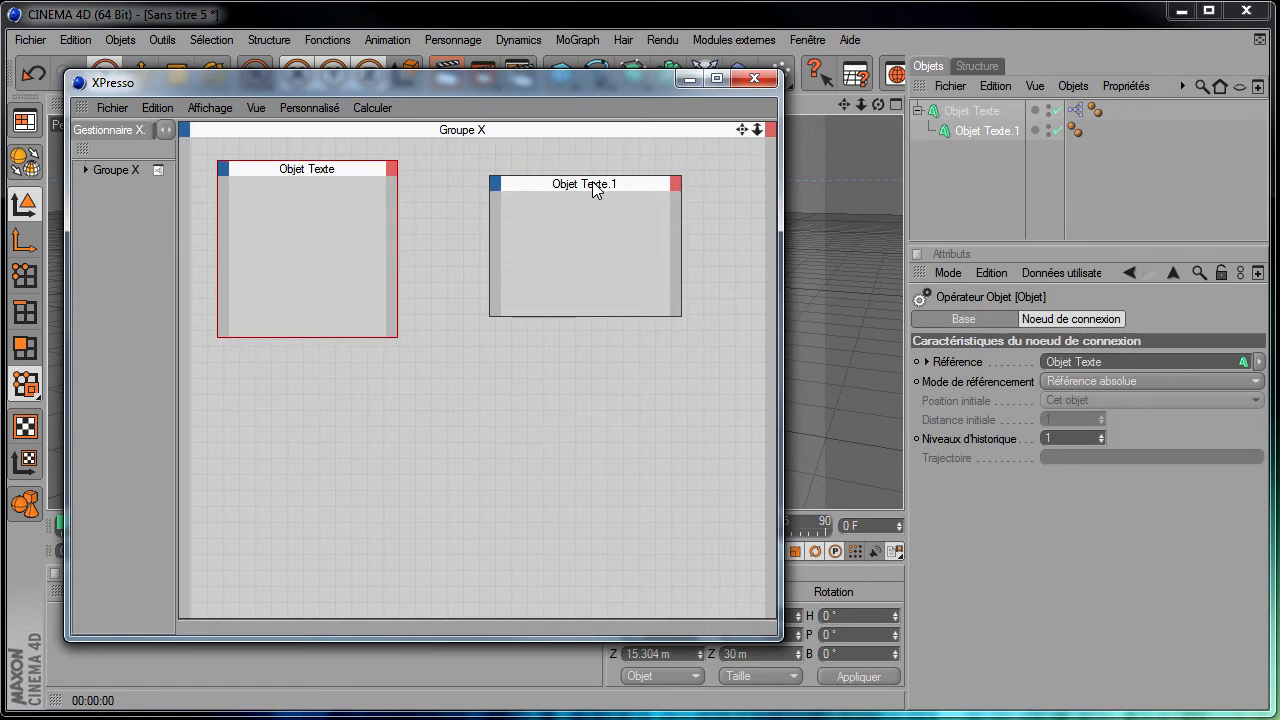
{"action": "left_click_drag", "start_coordinate": [300, 171], "coordinate": [306, 174]}
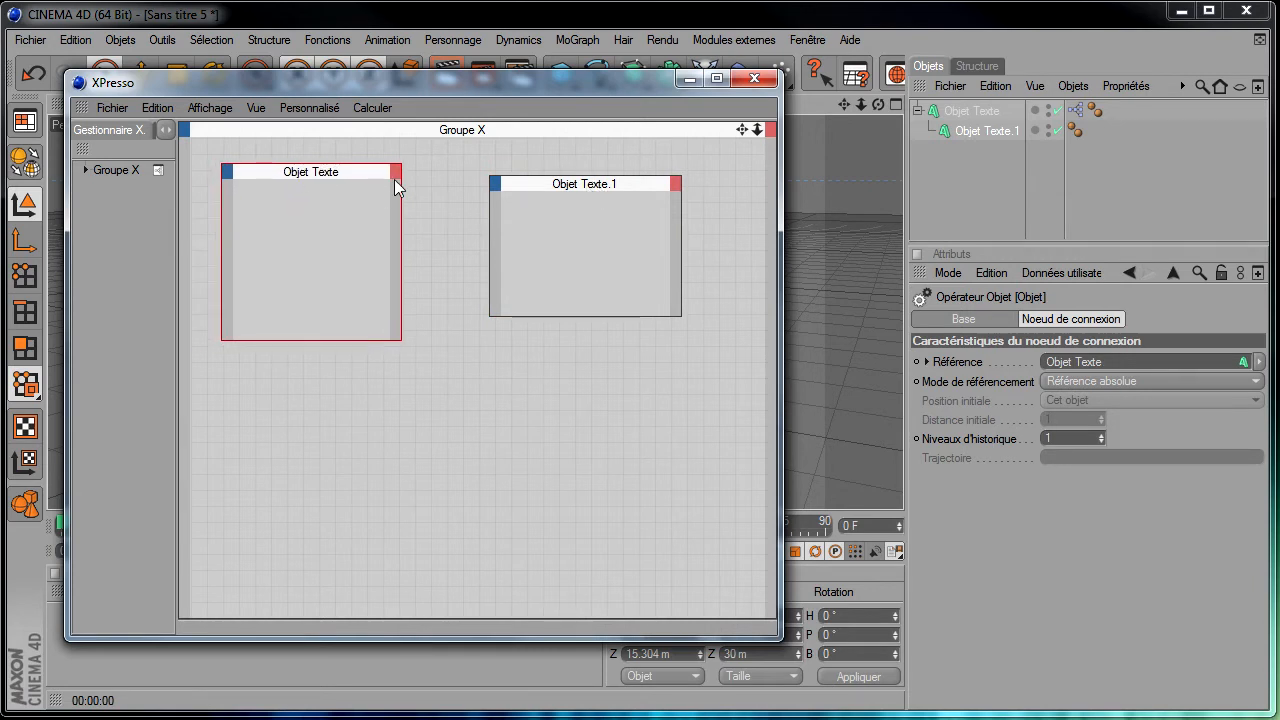
{"action": "left_click_drag", "start_coordinate": [579, 188], "coordinate": [608, 169]}
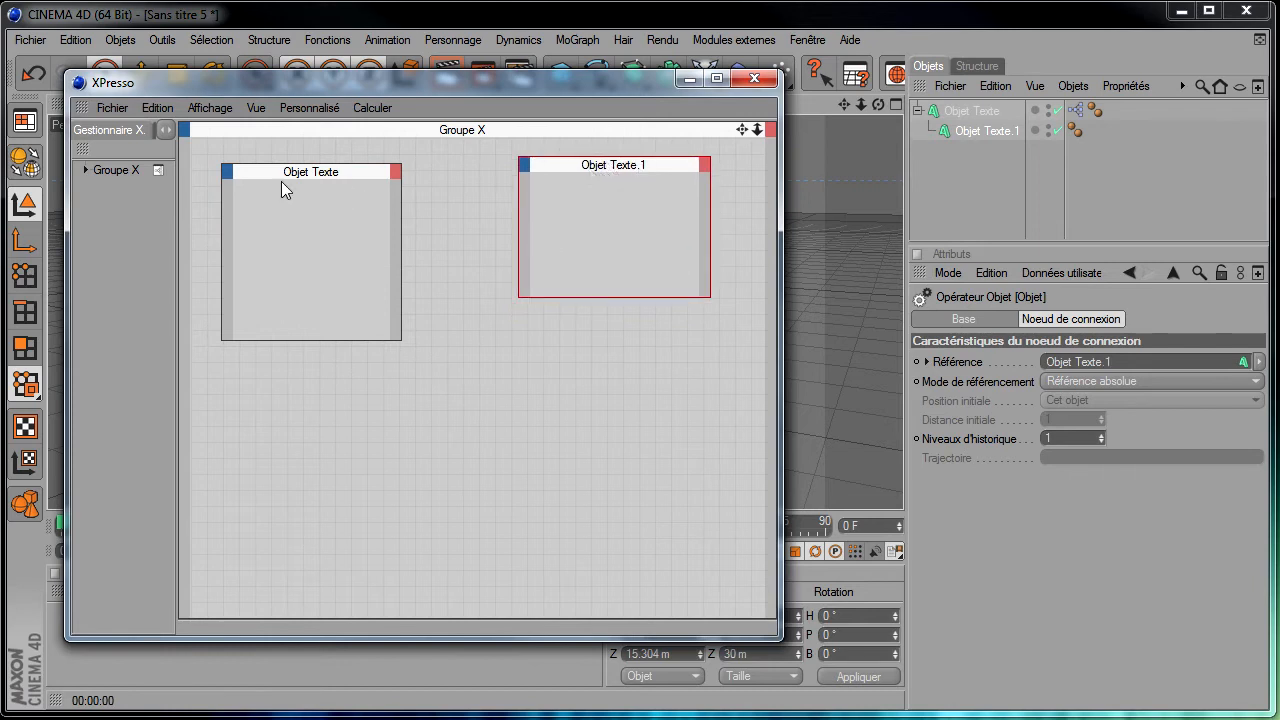
Examine the input and output ports offered by the two text nodes alongside the text objects' attributes
{"action": "left_click", "coordinate": [984, 110]}
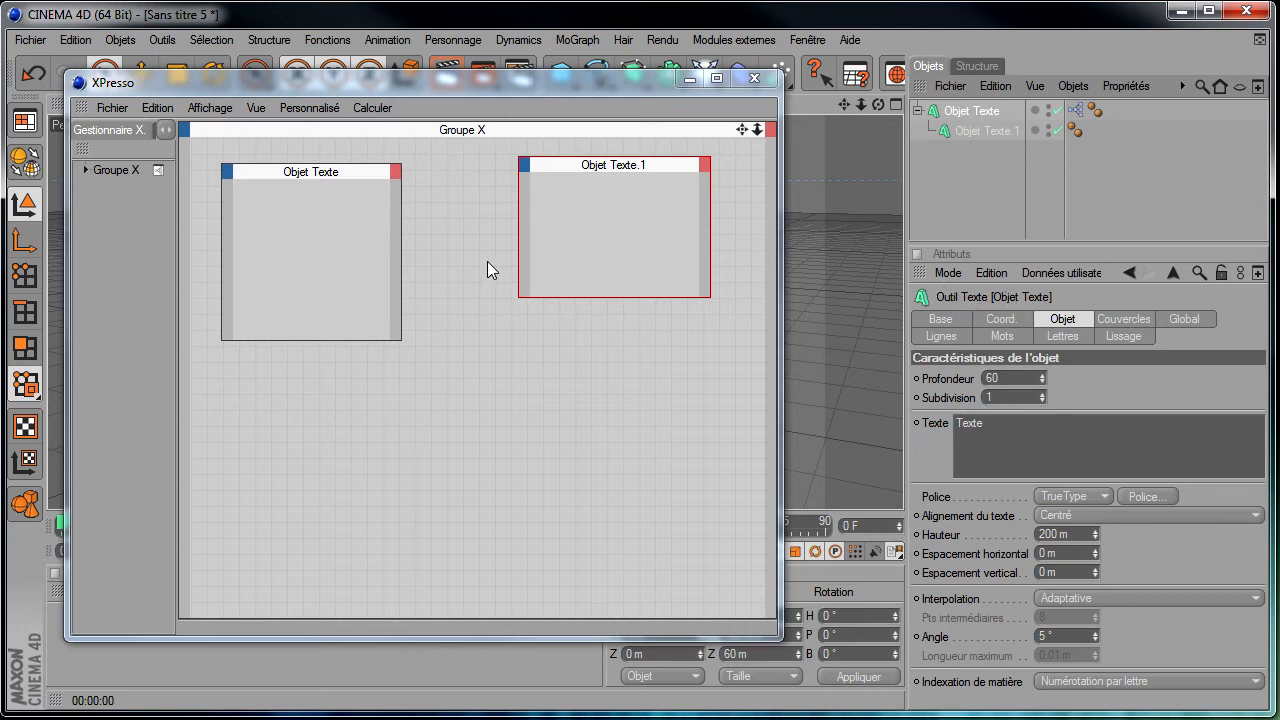
{"action": "left_click", "coordinate": [526, 167]}
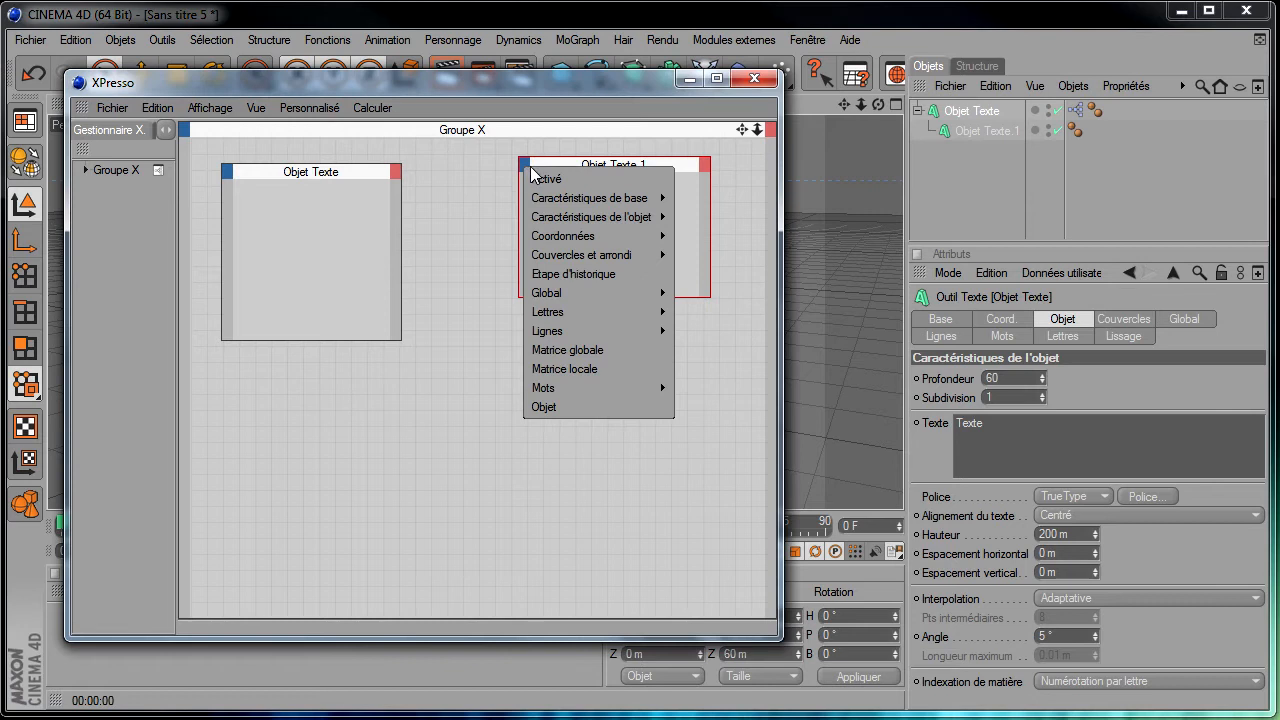
{"action": "left_click", "coordinate": [586, 166]}
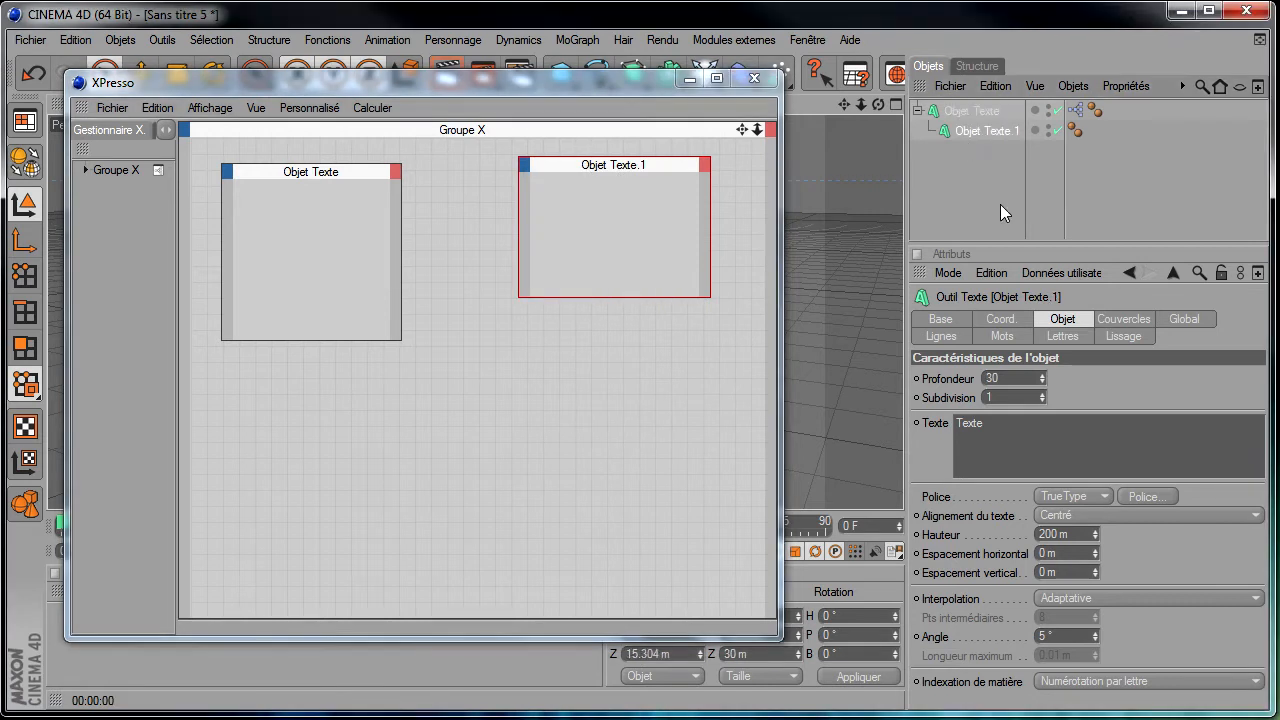
{"action": "left_click", "coordinate": [980, 110]}
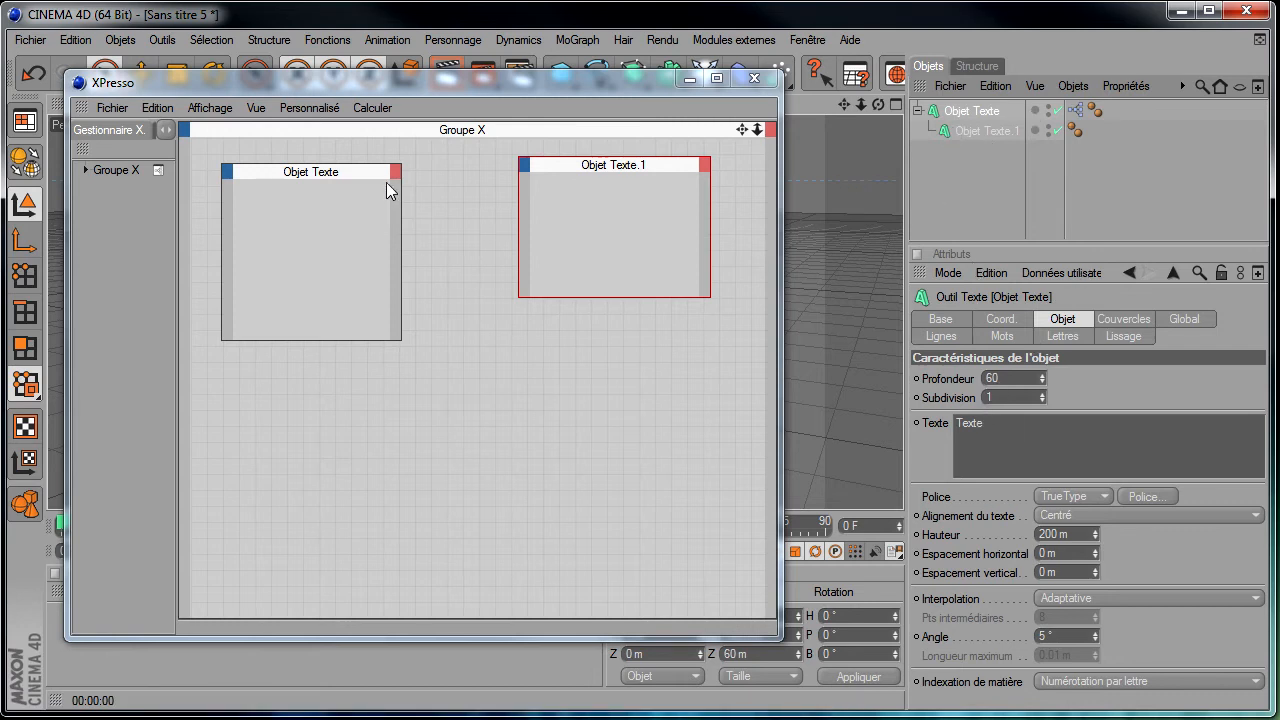
{"action": "left_click_drag", "start_coordinate": [332, 174], "coordinate": [321, 168]}
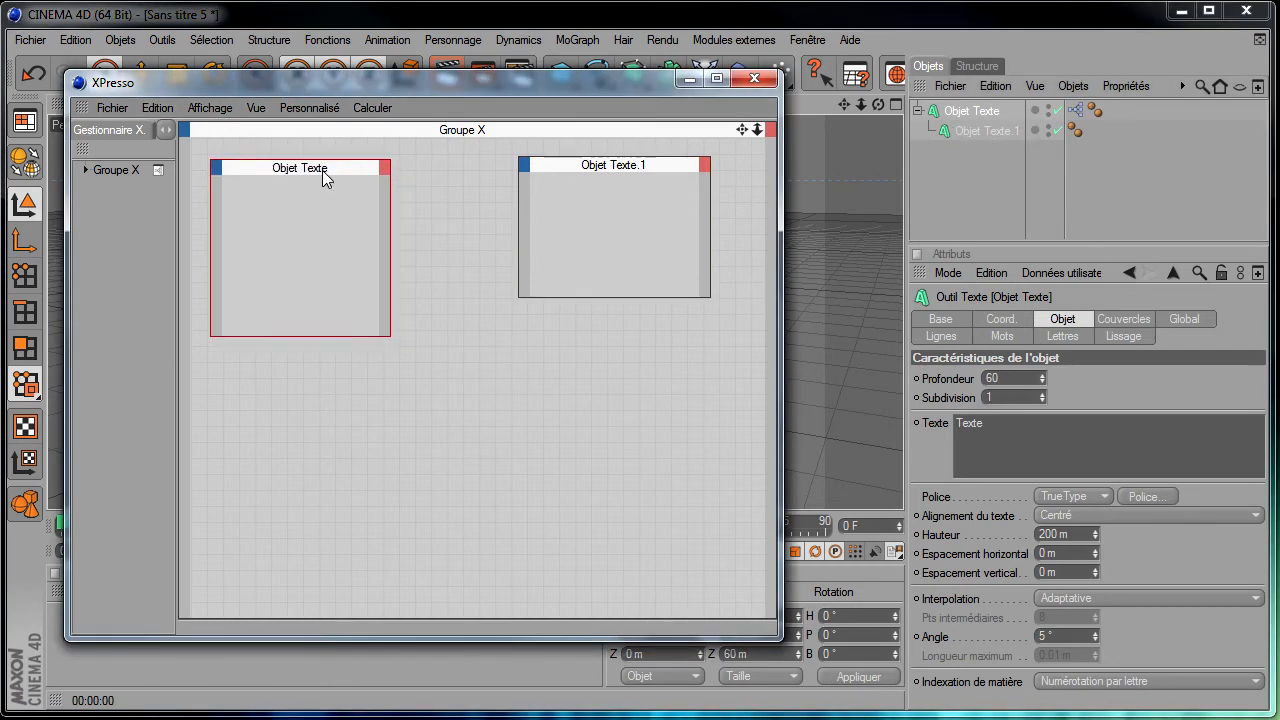
{"action": "left_click", "coordinate": [384, 166]}
{"action": "mouse_move", "coordinate": [450, 199]}
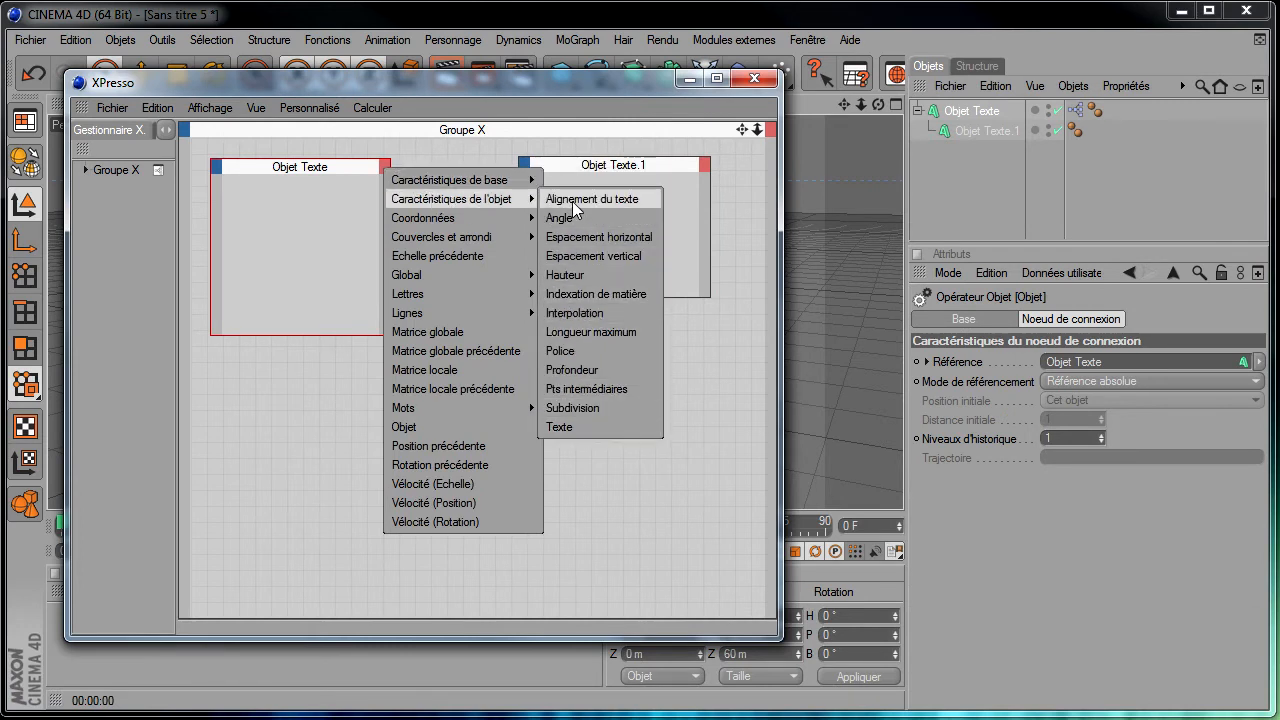
{"action": "left_click", "coordinate": [978, 120]}
{"action": "left_click", "coordinate": [980, 160]}
{"action": "left_click", "coordinate": [967, 114]}
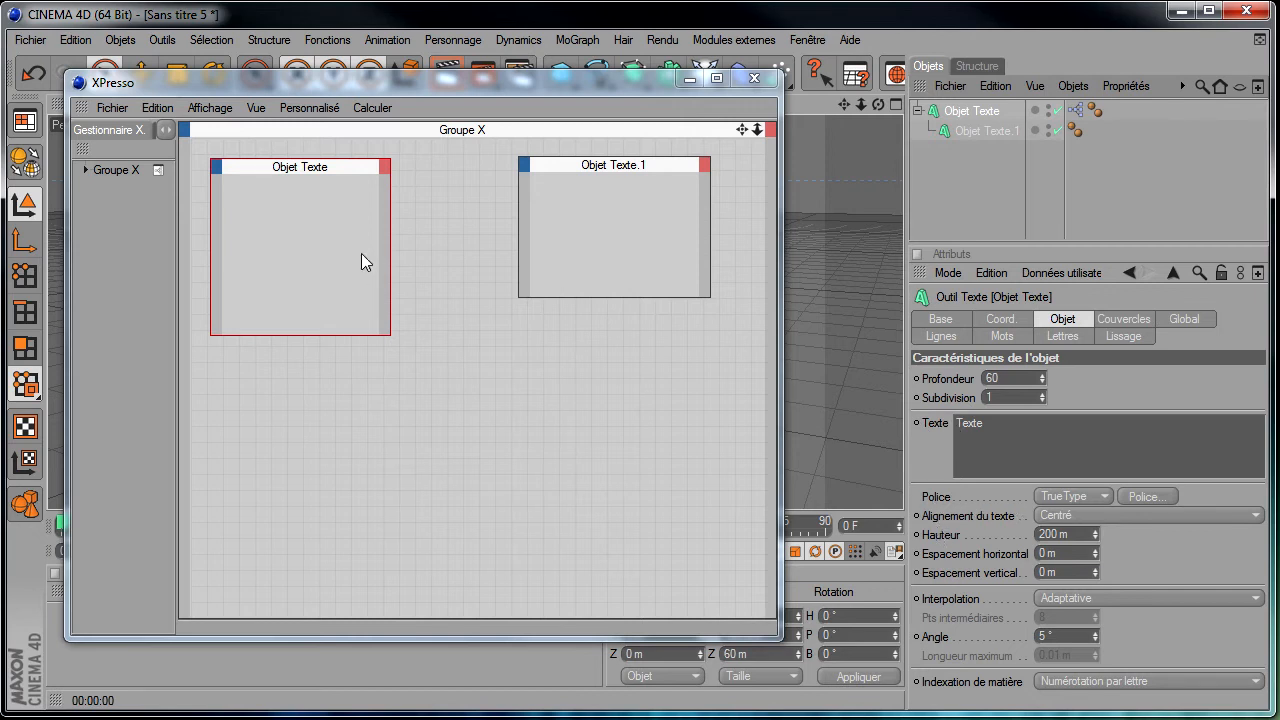
Add a Texte output port from the object properties to the parent text node
{"action": "left_click", "coordinate": [383, 171]}
{"action": "mouse_move", "coordinate": [470, 199]}
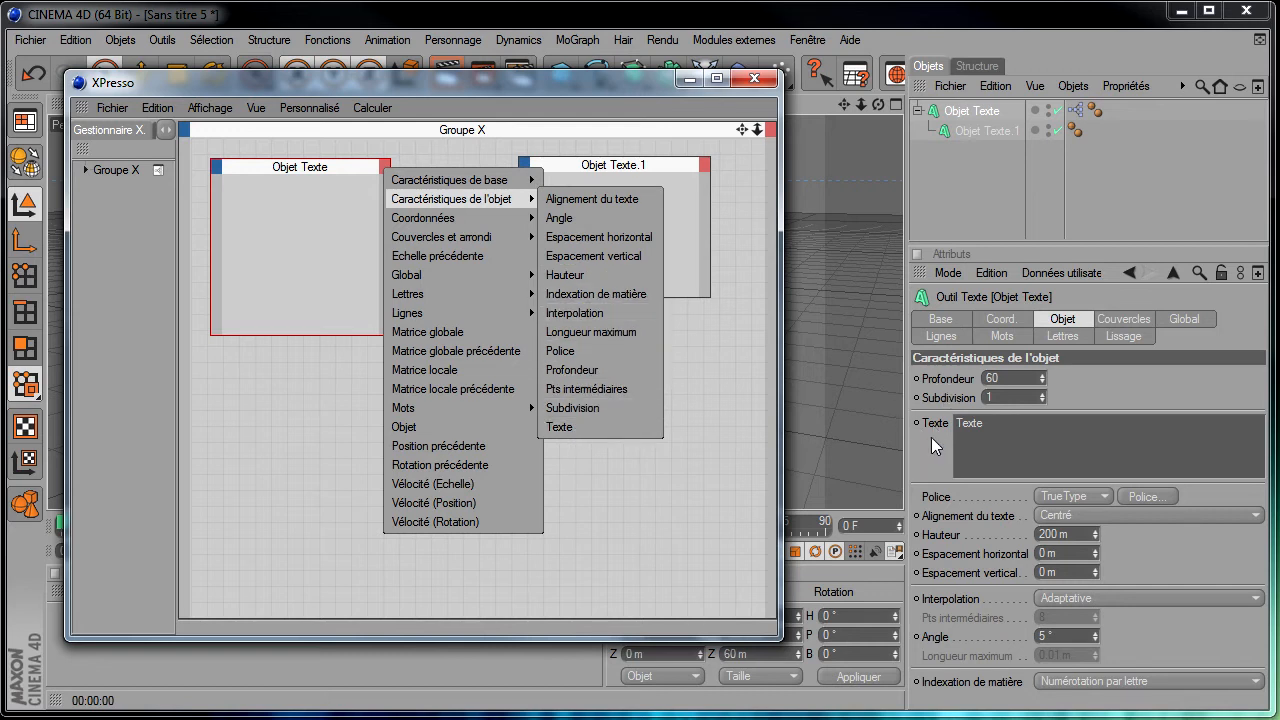
{"action": "left_click", "coordinate": [568, 428]}
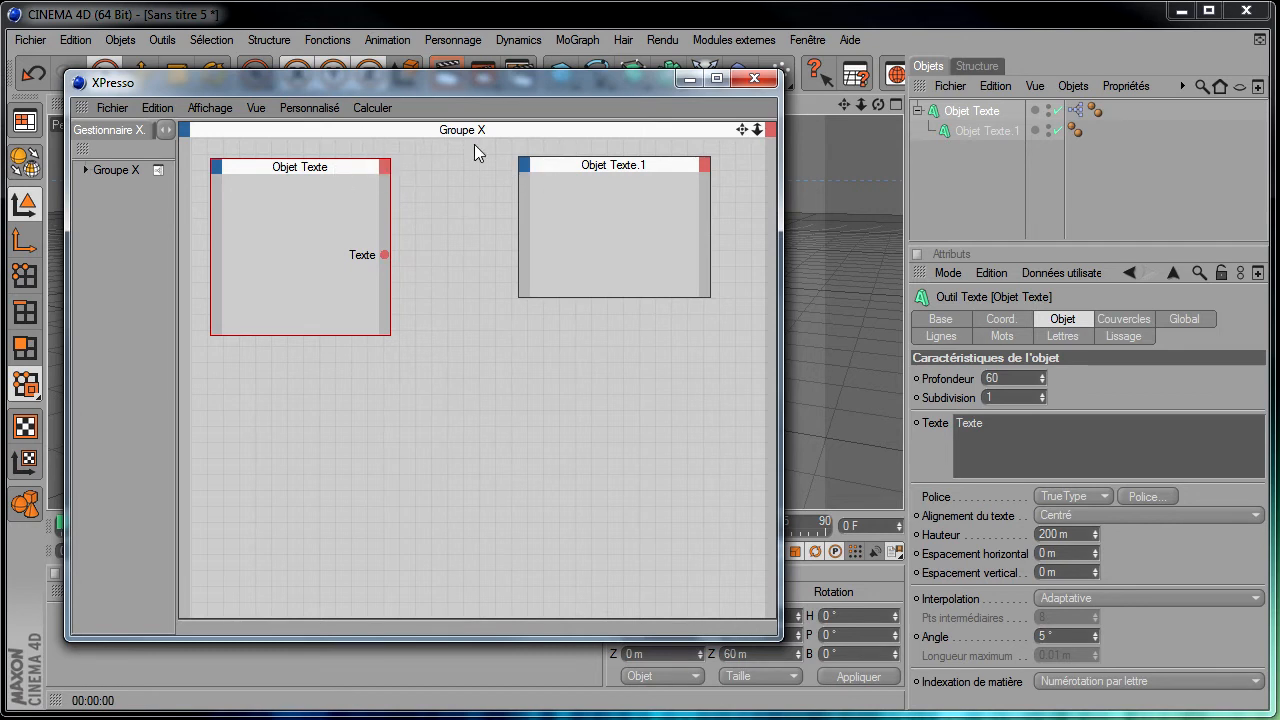
Add a Texte input port to the child text node and connect the parent's Texte output to it
{"action": "left_click", "coordinate": [521, 166]}
{"action": "mouse_move", "coordinate": [577, 216]}
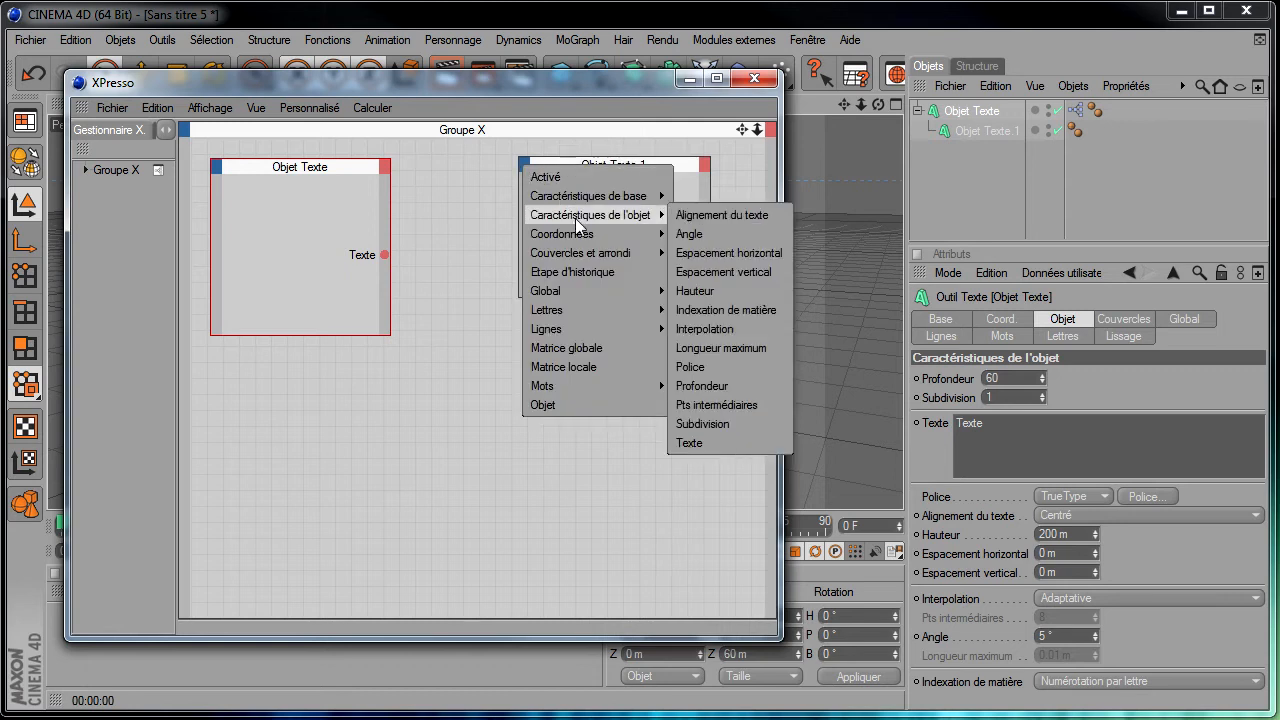
{"action": "left_click", "coordinate": [689, 442]}
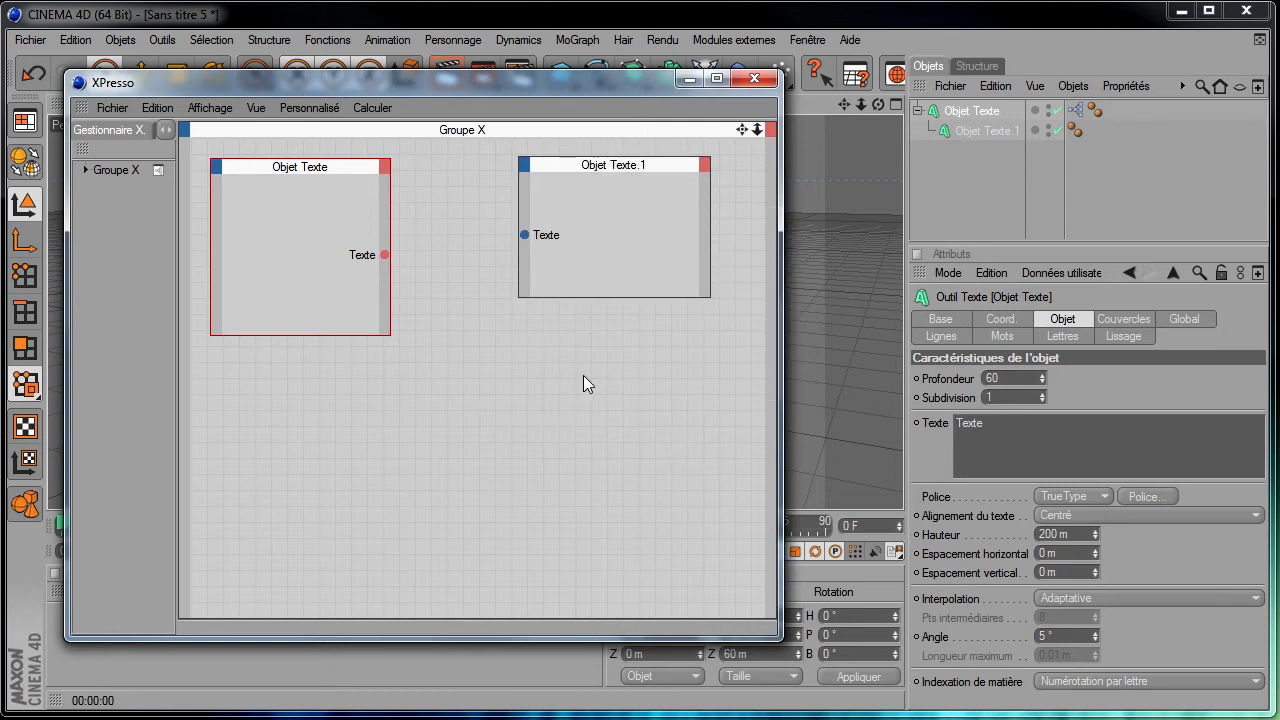
{"action": "left_click_drag", "start_coordinate": [487, 237], "coordinate": [524, 235]}
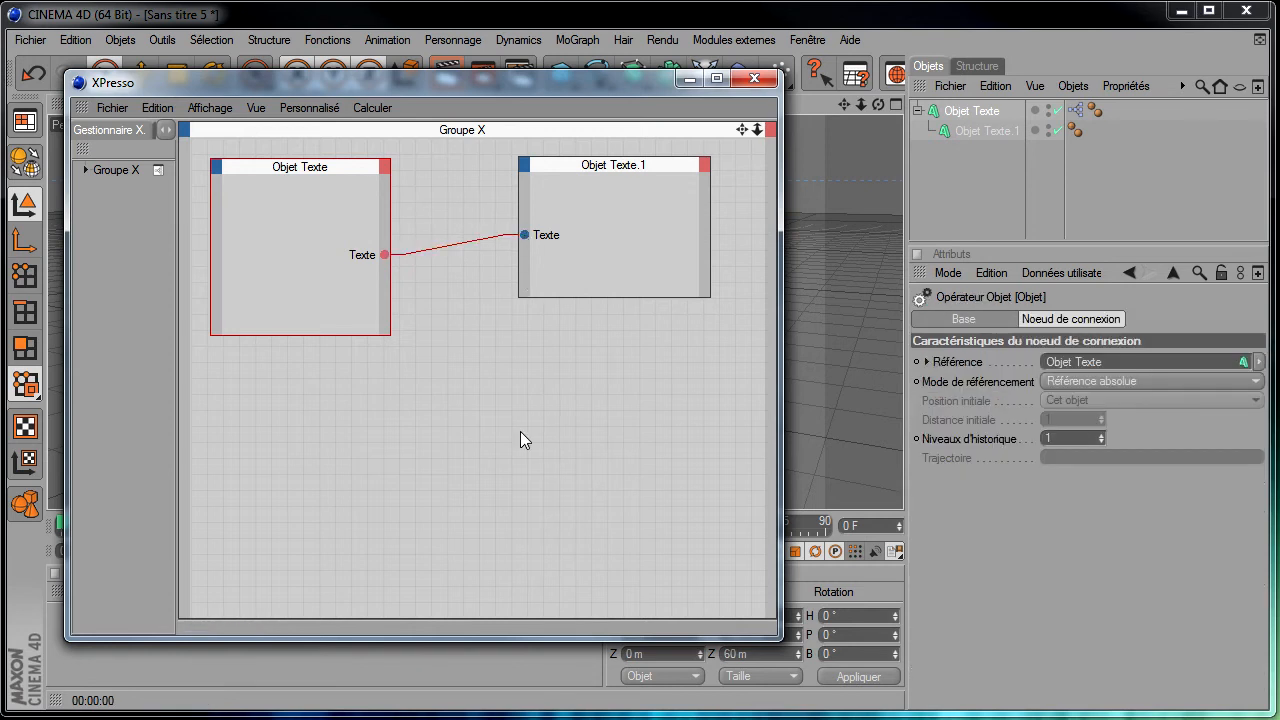
Close the XPresso editor, collapse the hierarchy and replace the parent text's wording with "blabla"
{"action": "left_click", "coordinate": [754, 78]}
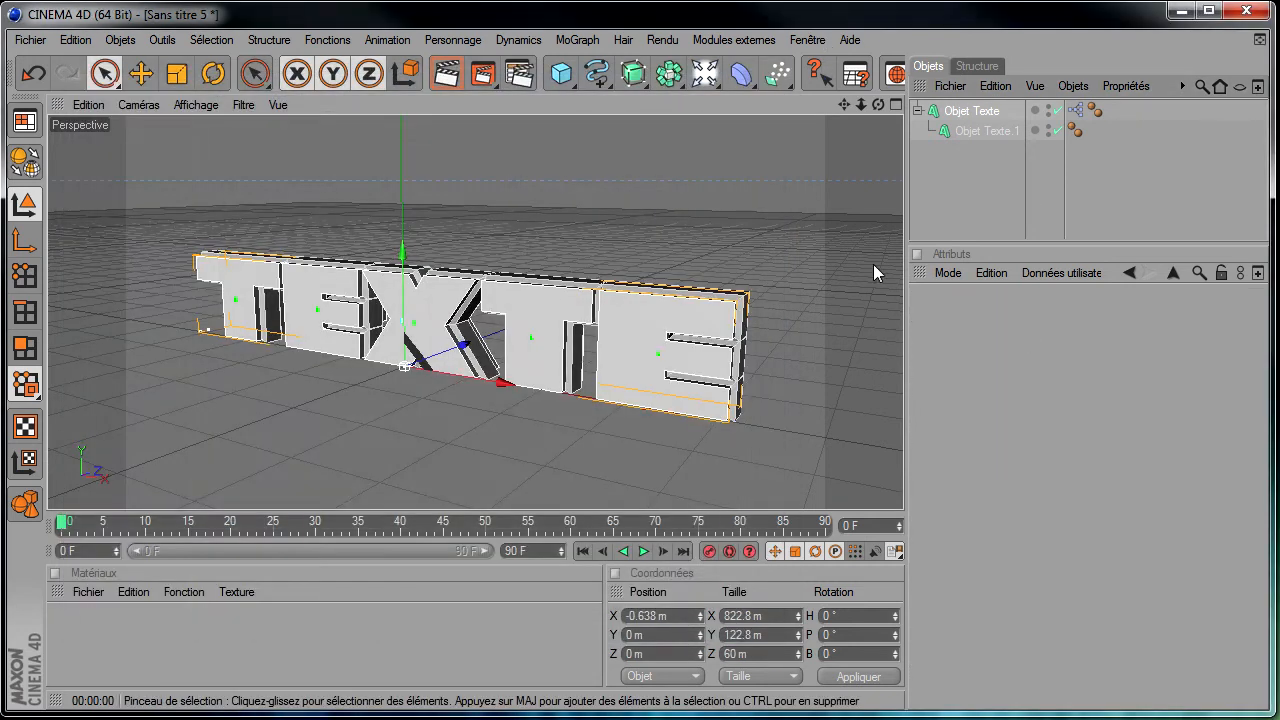
{"action": "left_click", "coordinate": [917, 111]}
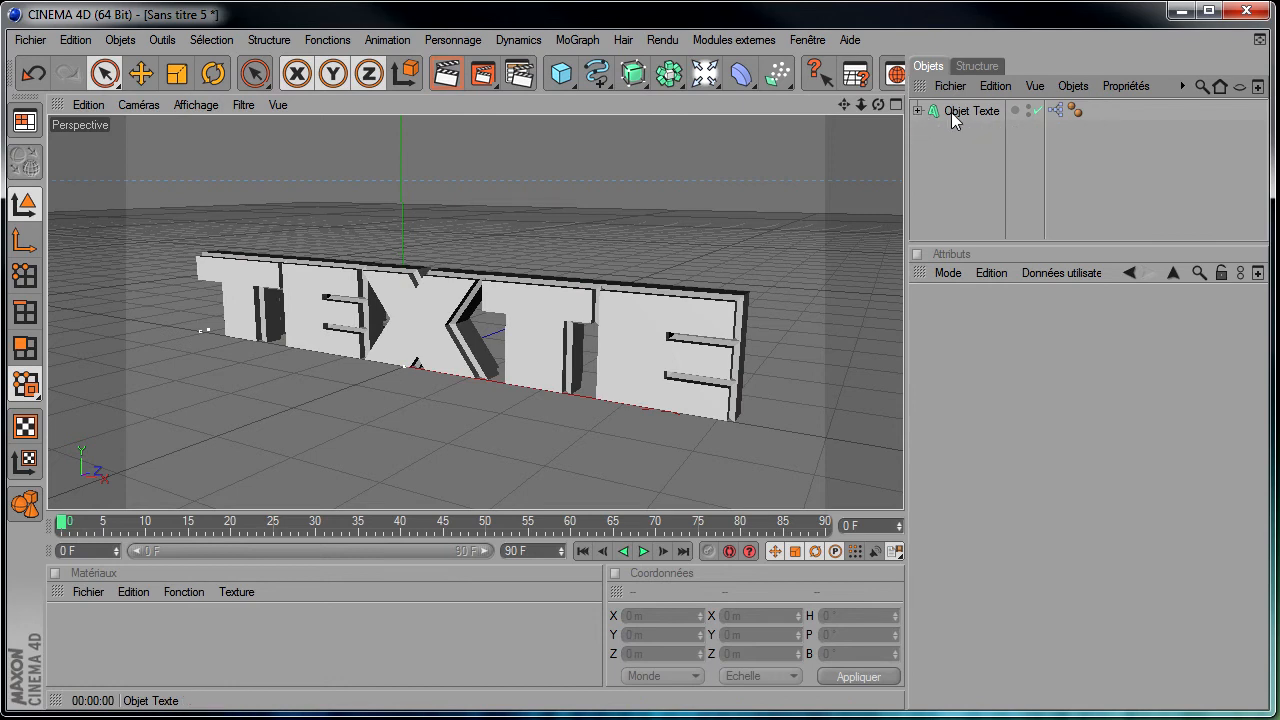
{"action": "left_click", "coordinate": [954, 112]}
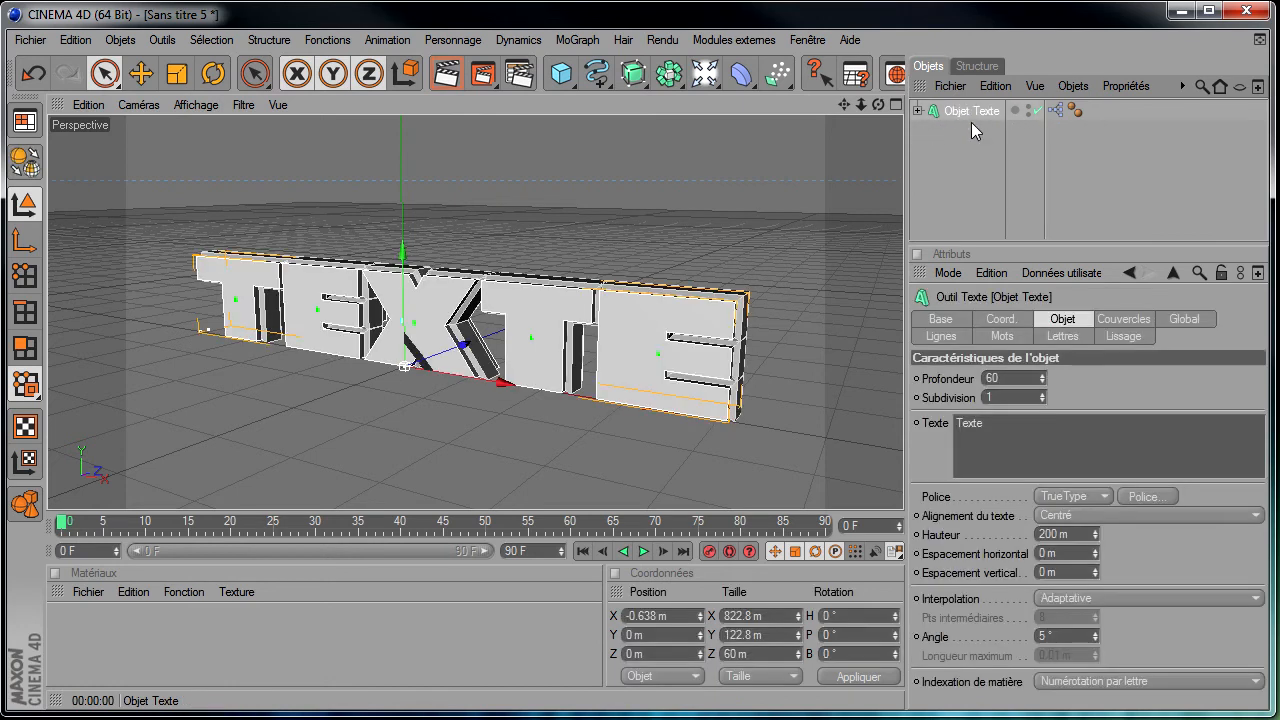
{"action": "left_click", "coordinate": [1023, 447]}
{"action": "key", "text": "ctrl+a"}
{"action": "type", "text": "bl"}
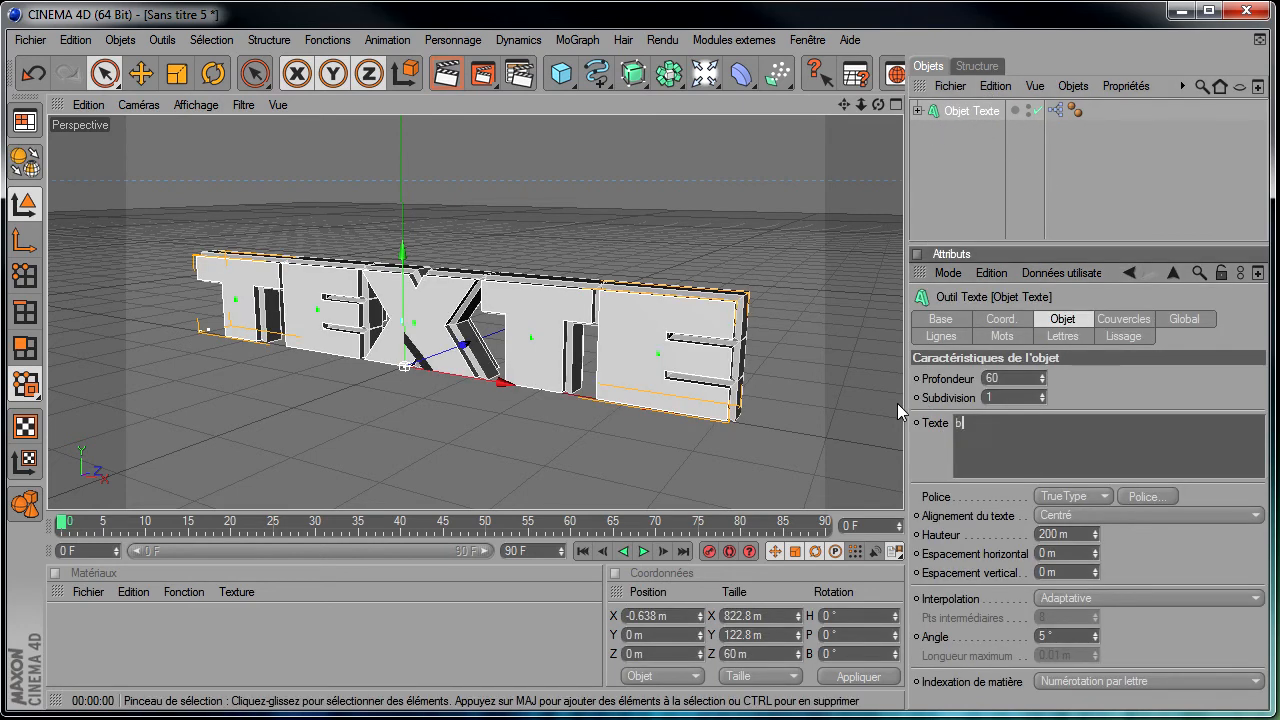
{"action": "type", "text": "abla"}
{"action": "left_click", "coordinate": [982, 200]}
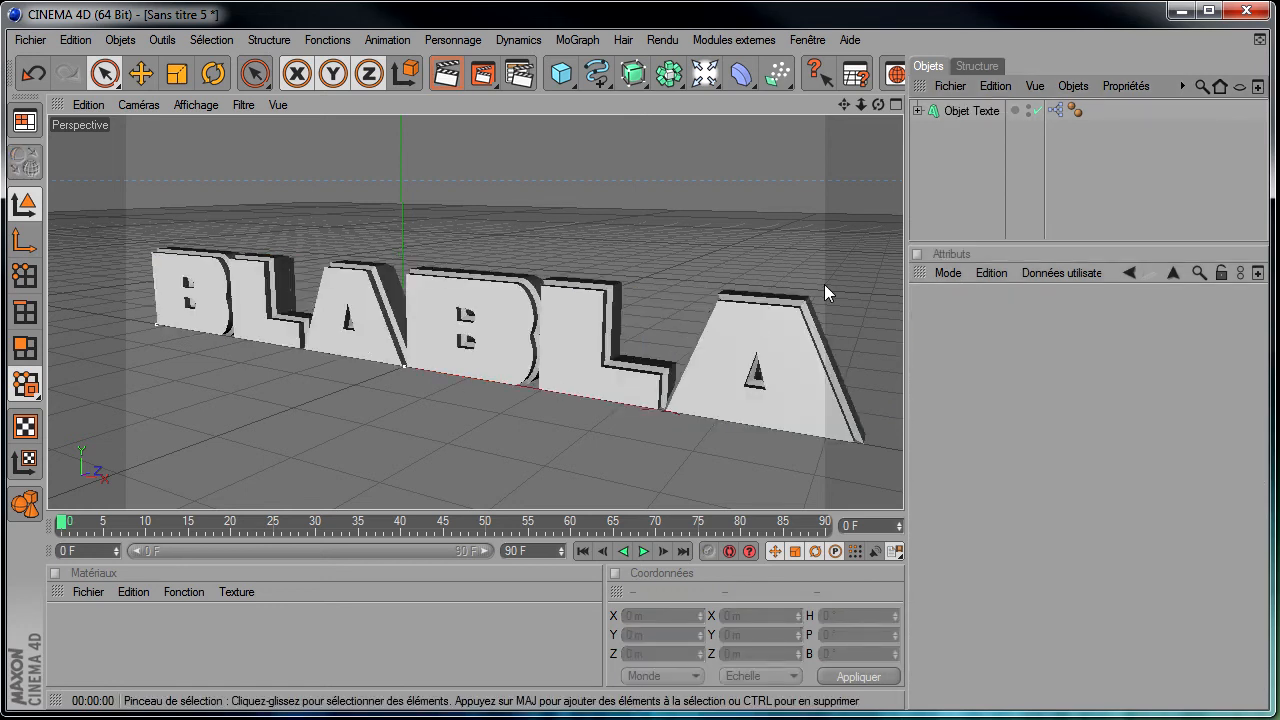
{"action": "left_click_drag", "start_coordinate": [879, 105], "coordinate": [903, 509]}
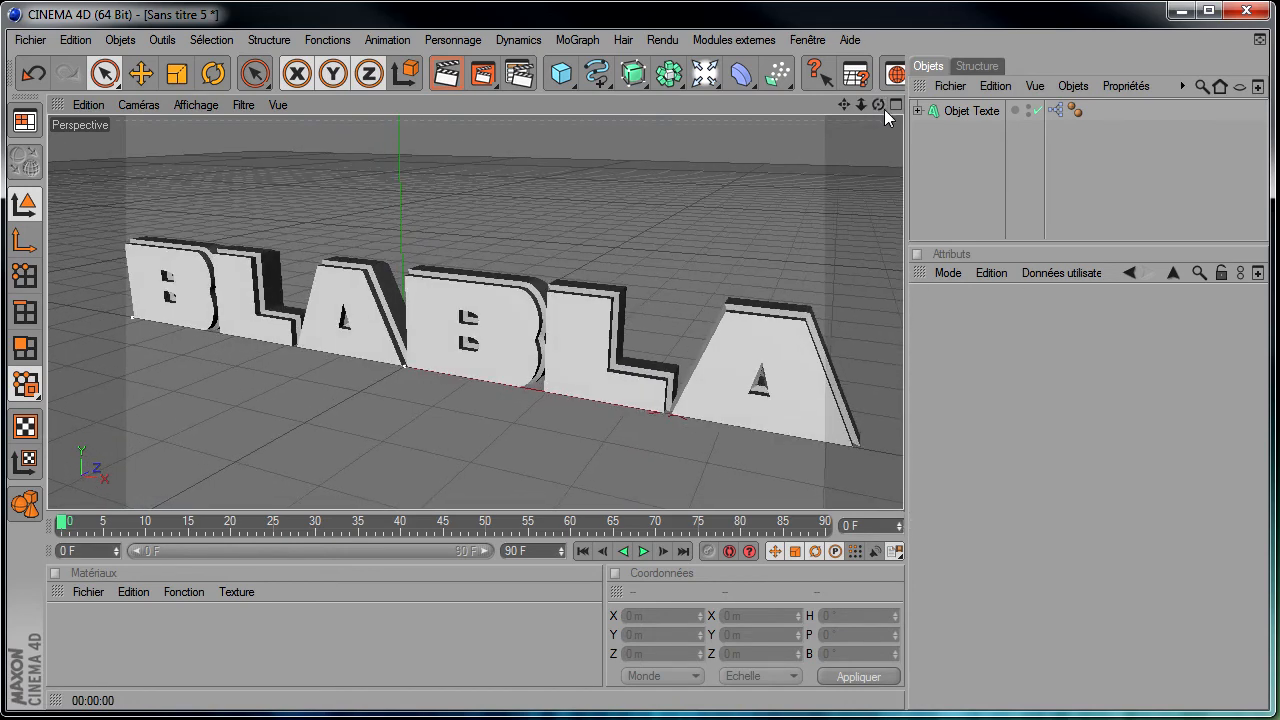
Reopen the XPresso graph and add a second node for the parent text object with a Nom input port
{"action": "double_click", "coordinate": [1056, 109]}
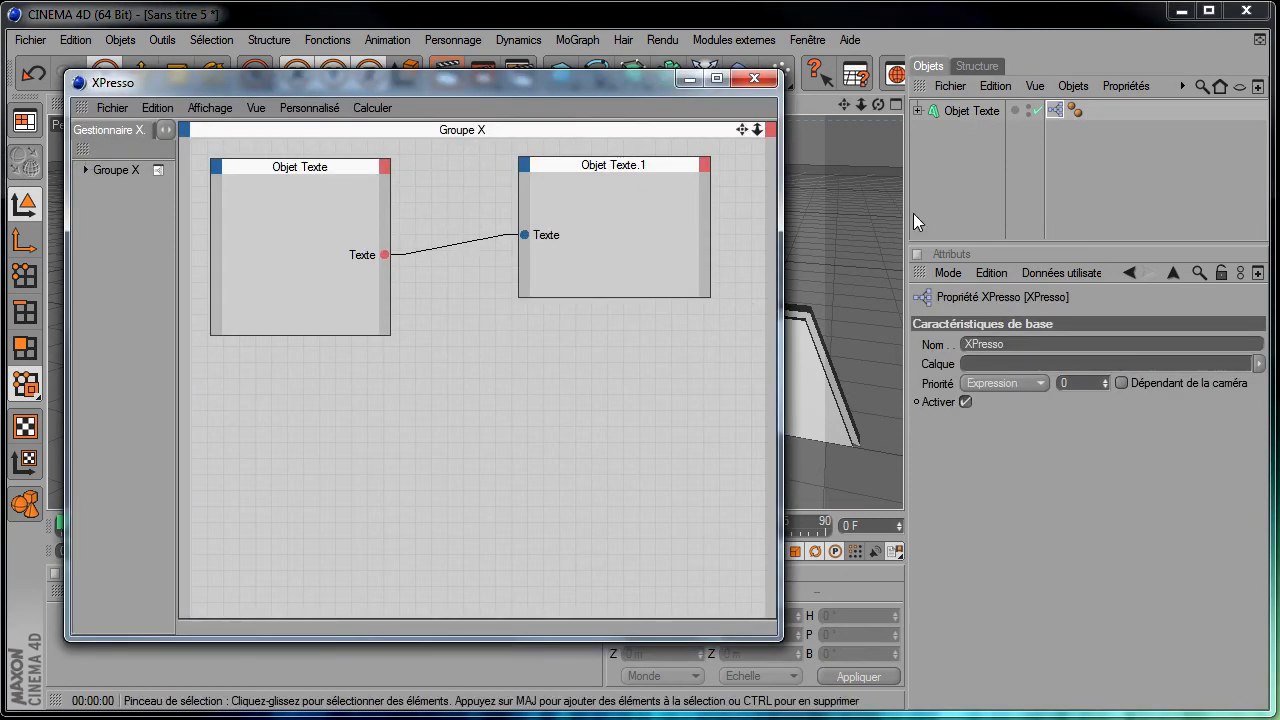
{"action": "left_click", "coordinate": [310, 176]}
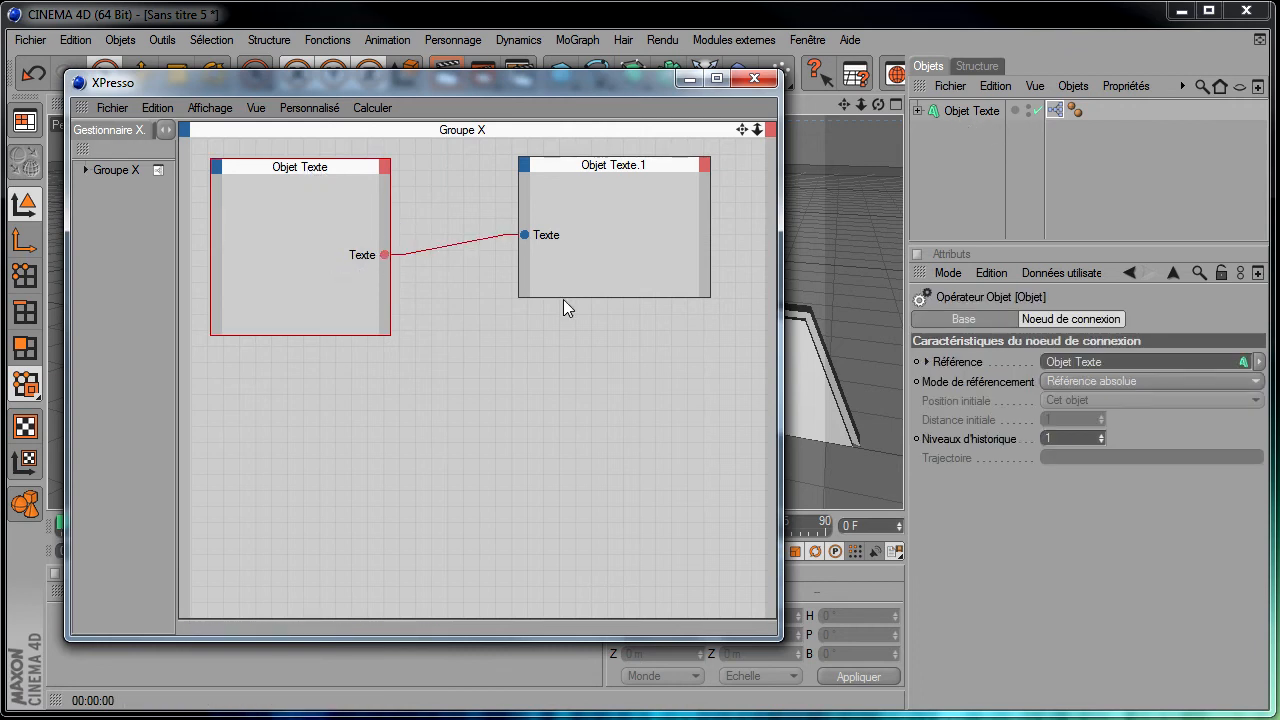
{"action": "left_click", "coordinate": [972, 111]}
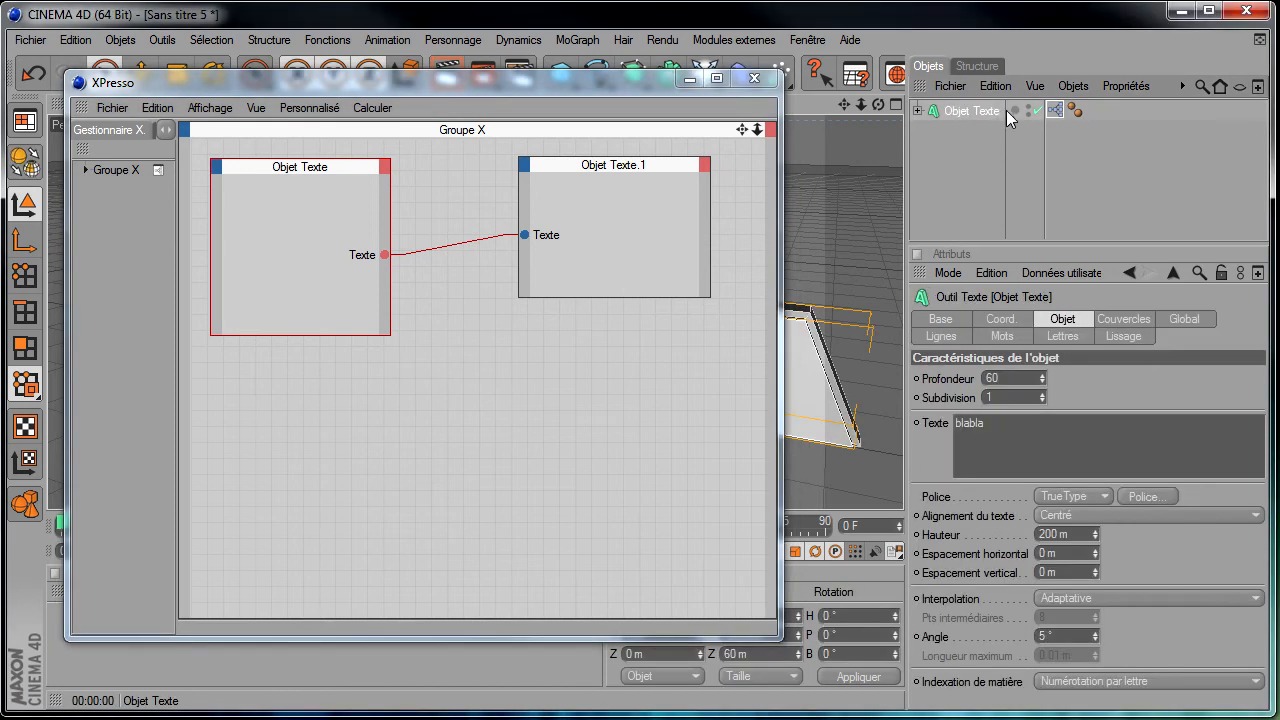
{"action": "left_click_drag", "start_coordinate": [613, 392], "coordinate": [671, 487]}
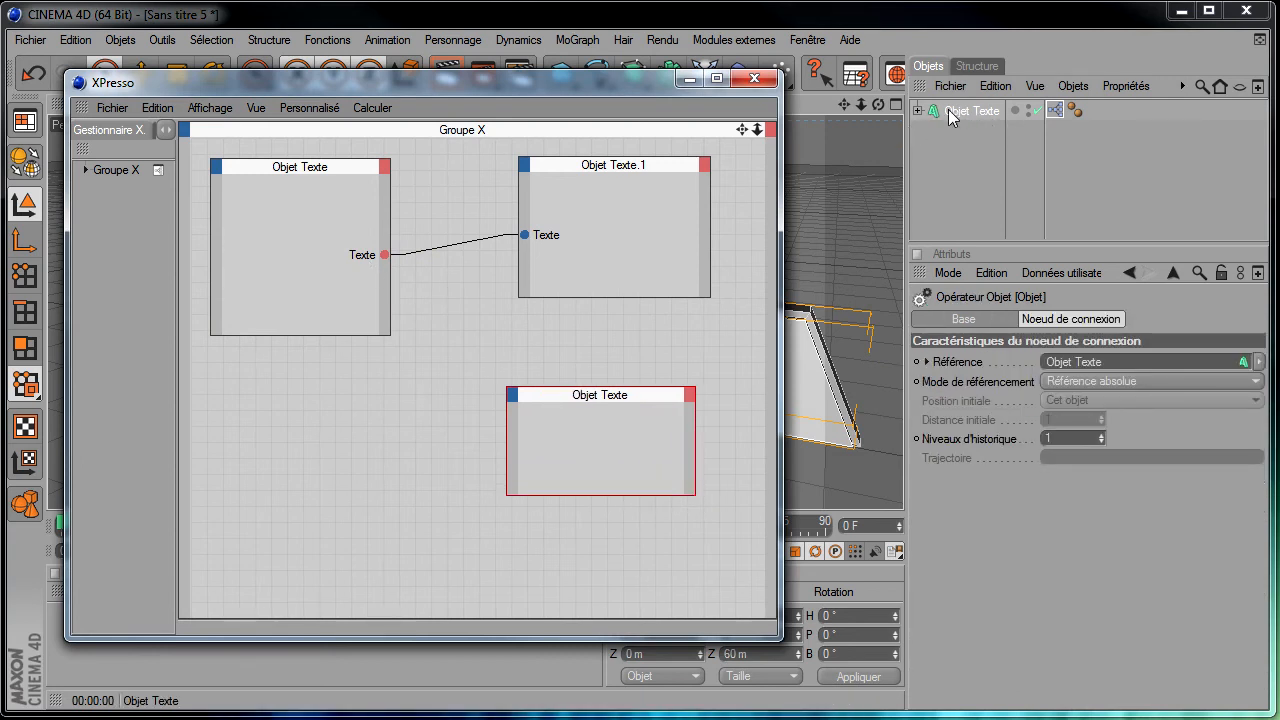
{"action": "left_click", "coordinate": [512, 396]}
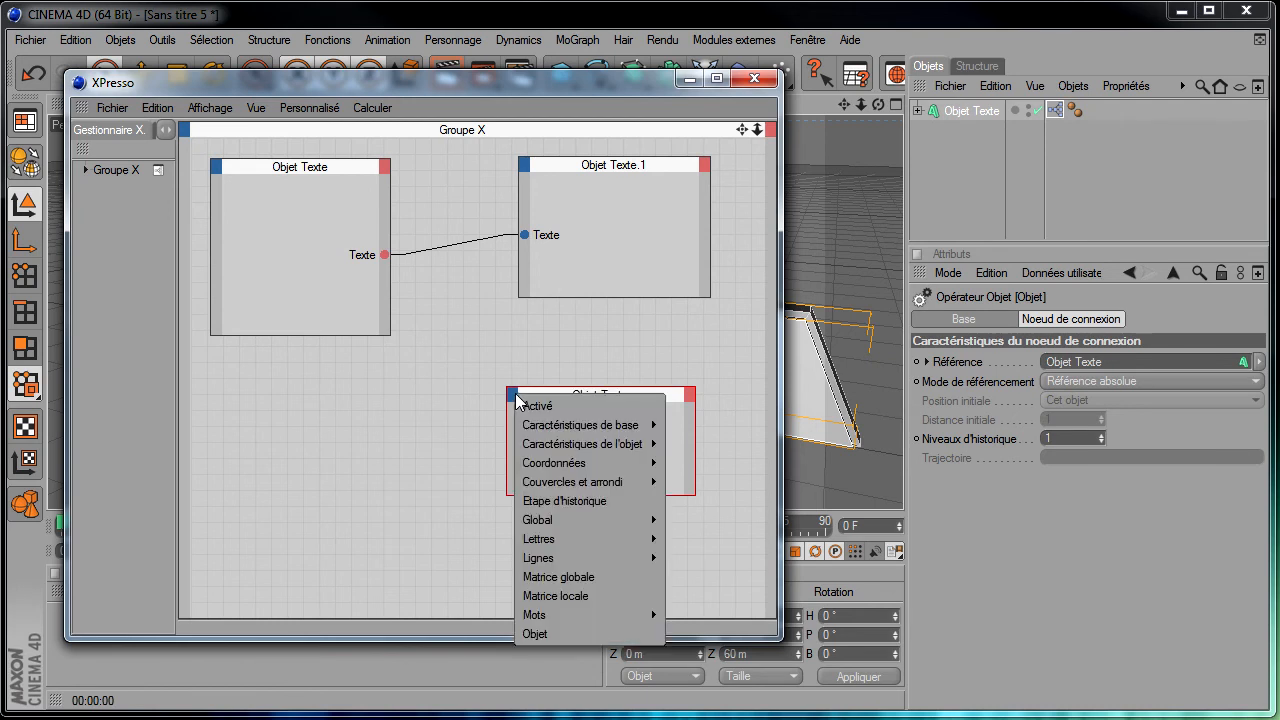
{"action": "mouse_move", "coordinate": [588, 447]}
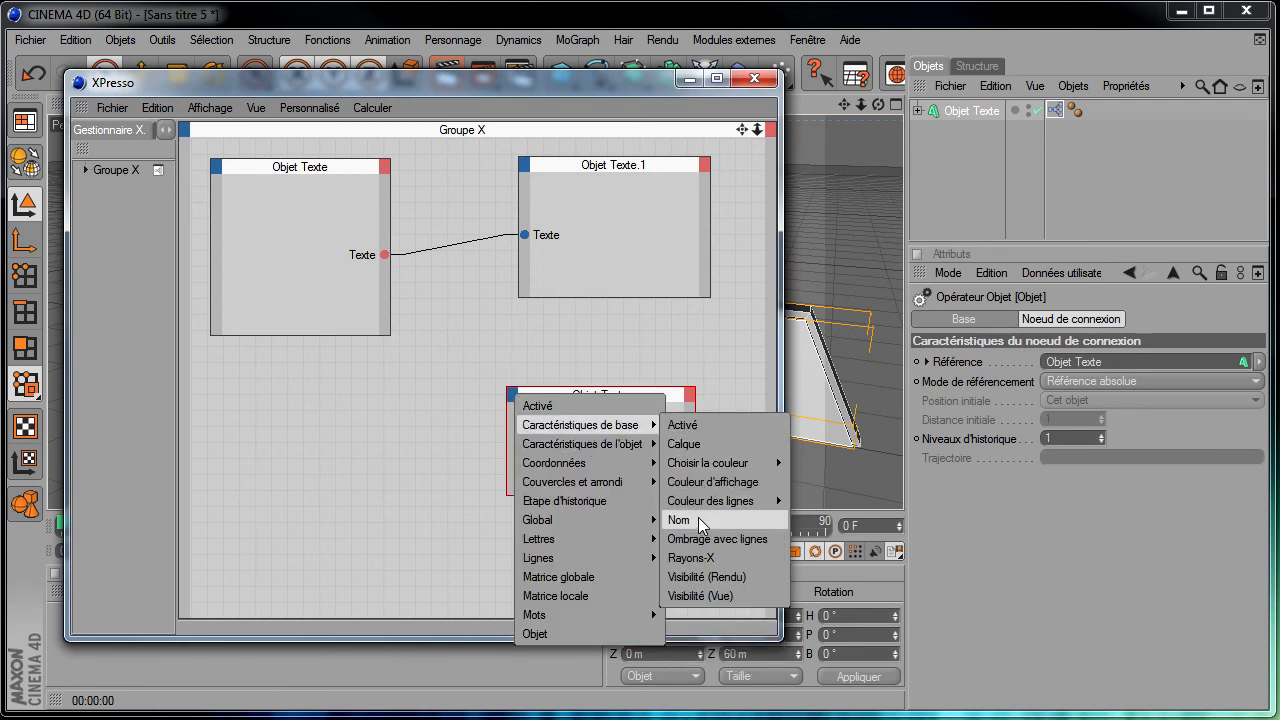
{"action": "left_click", "coordinate": [697, 520]}
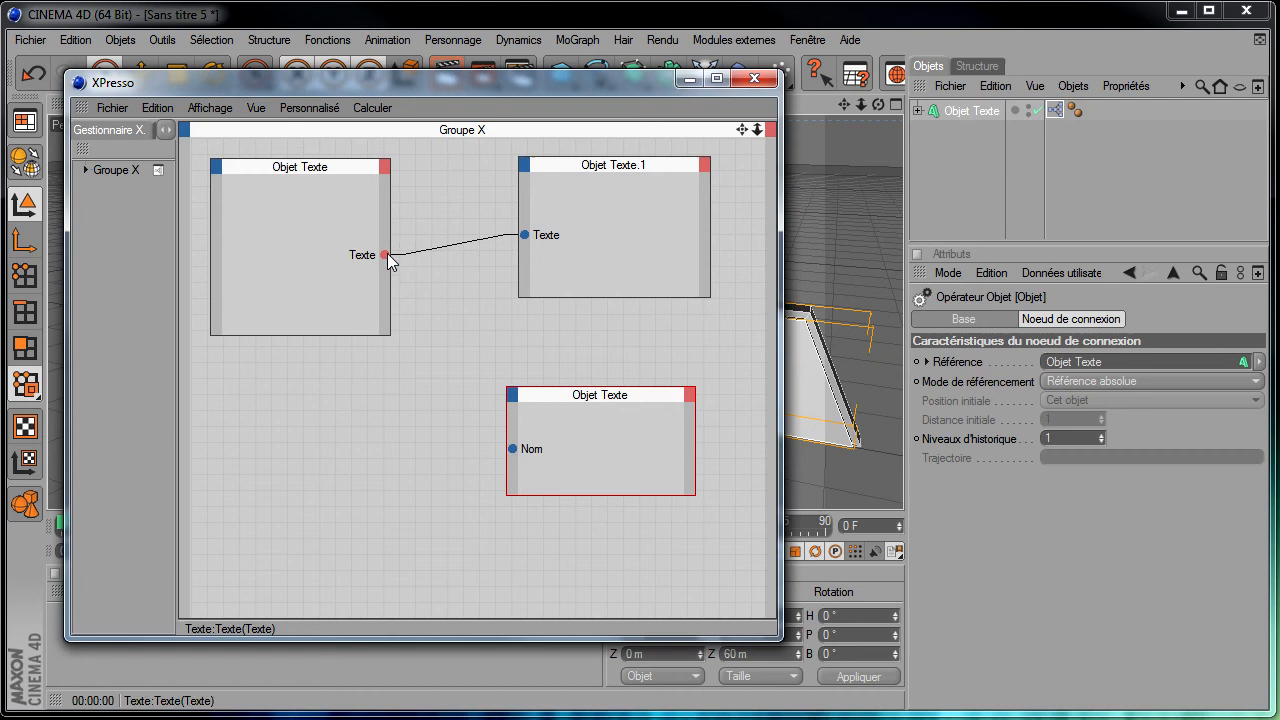
Connect the parent text's Texte output to the Nom input of its second node, close the XPresso editor and deselect the object
{"action": "left_click_drag", "start_coordinate": [386, 255], "coordinate": [512, 450]}
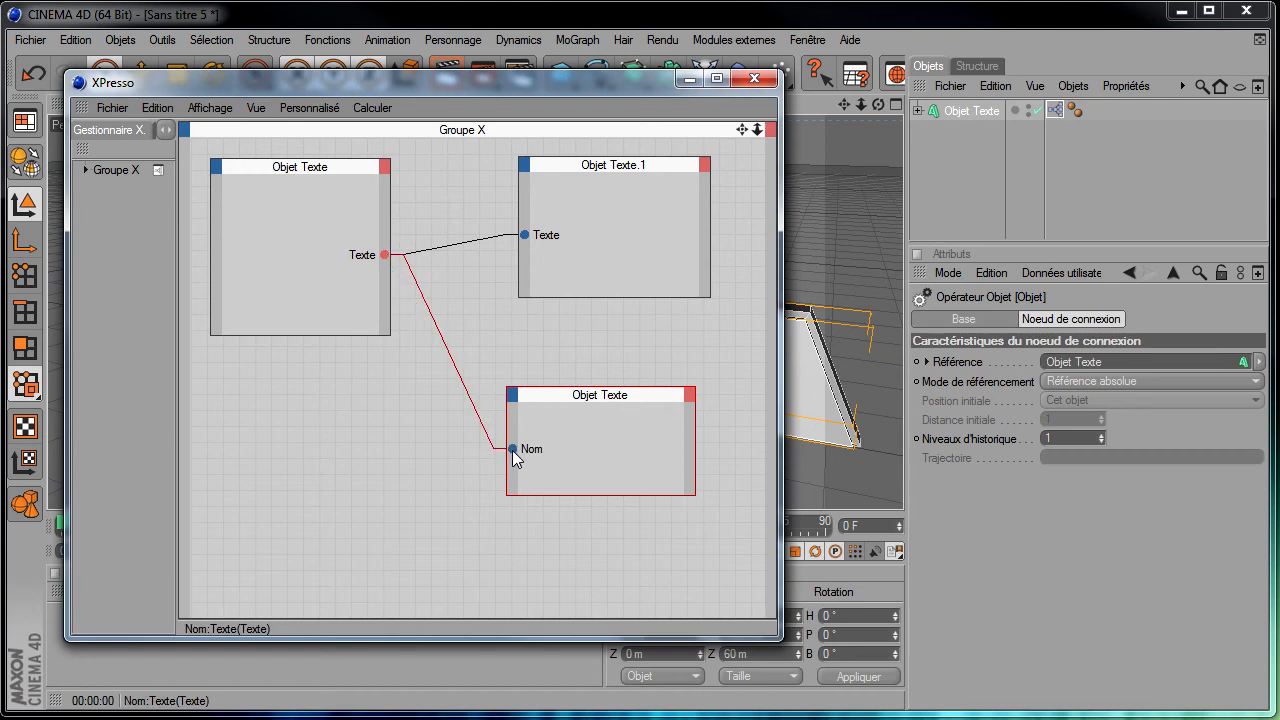
{"action": "left_click", "coordinate": [754, 78]}
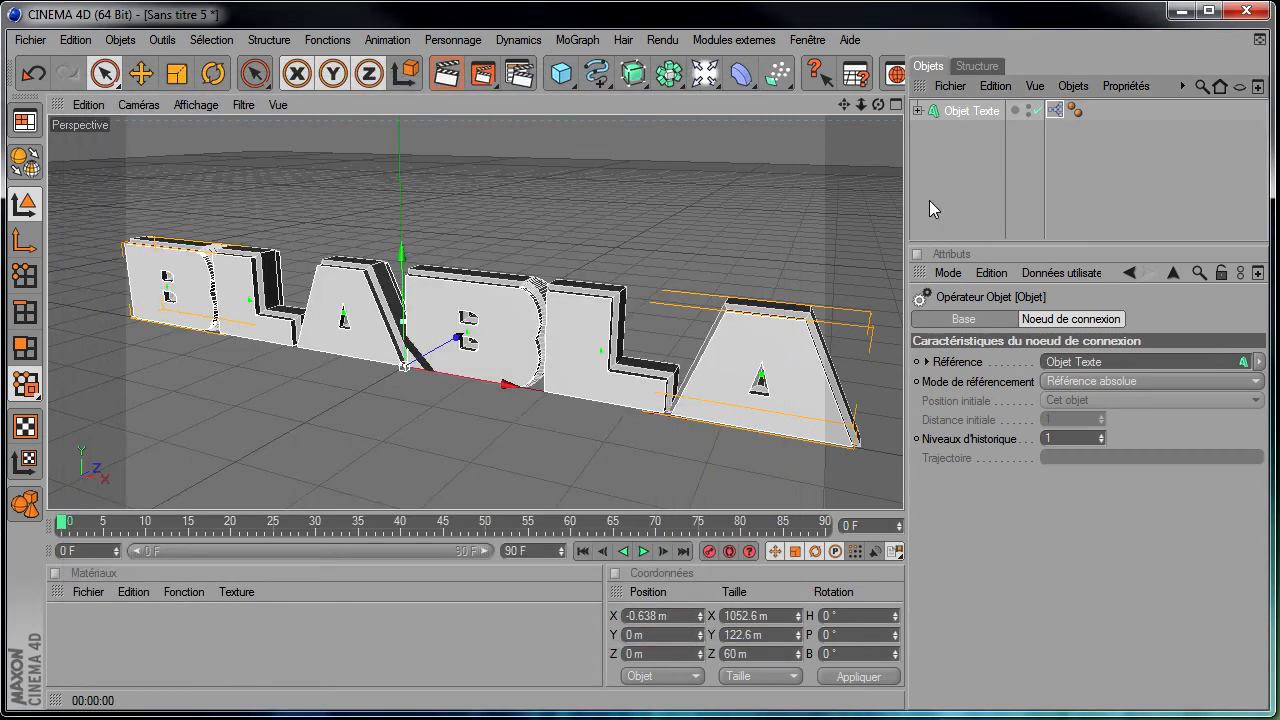
{"action": "left_click", "coordinate": [949, 160]}
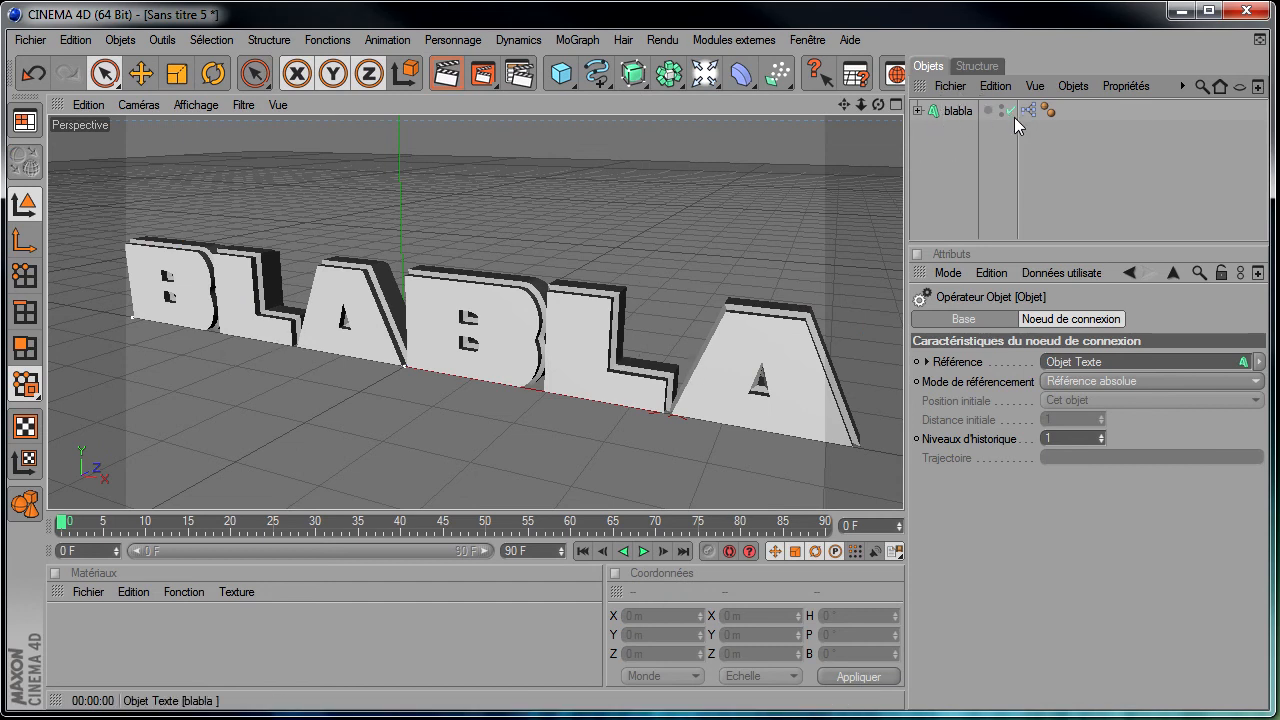
Replace the parent text object's wording with "mon texte" and deselect the object
{"action": "left_click", "coordinate": [950, 111]}
{"action": "key", "text": "ctrl+a"}
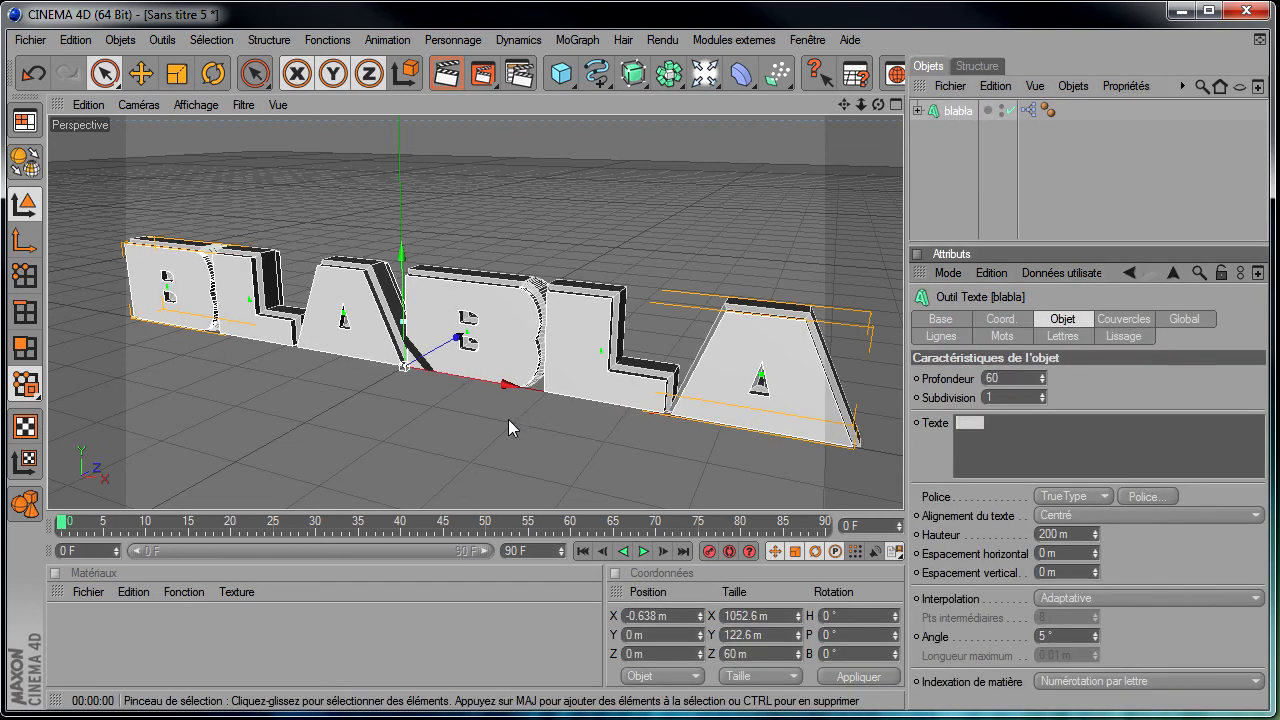
{"action": "type", "text": "mon texte"}
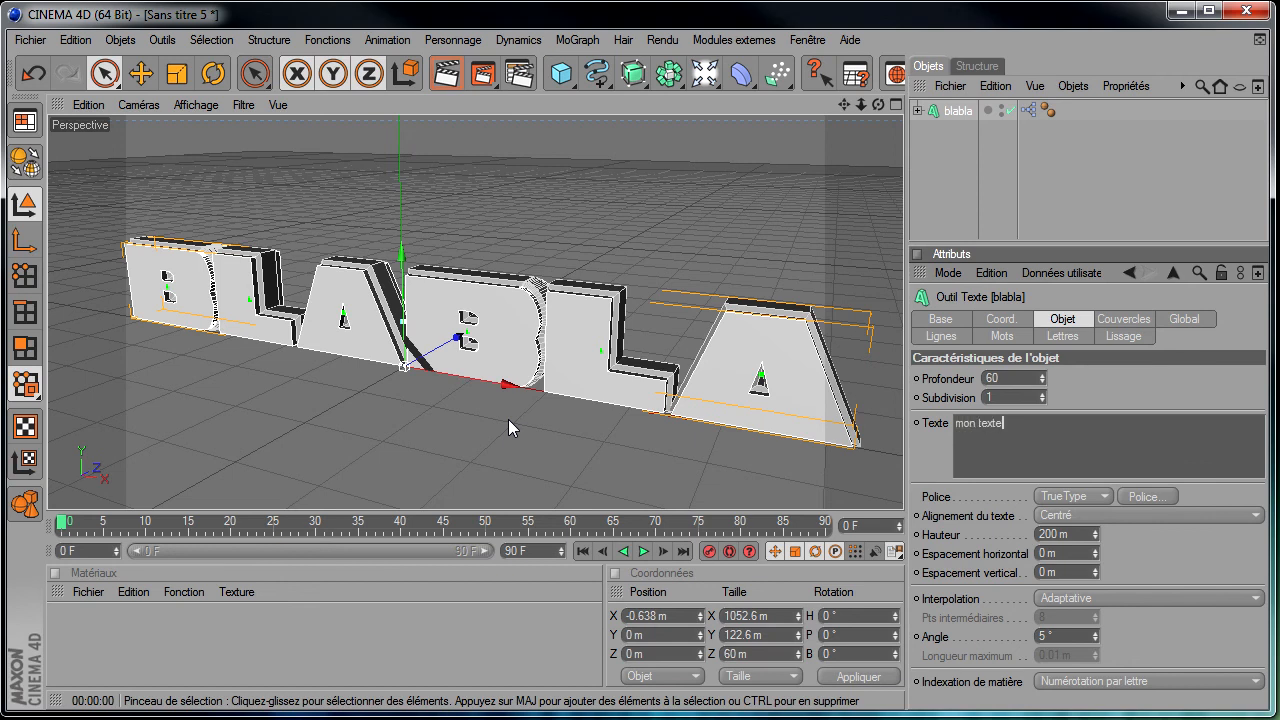
{"action": "left_click", "coordinate": [926, 188]}
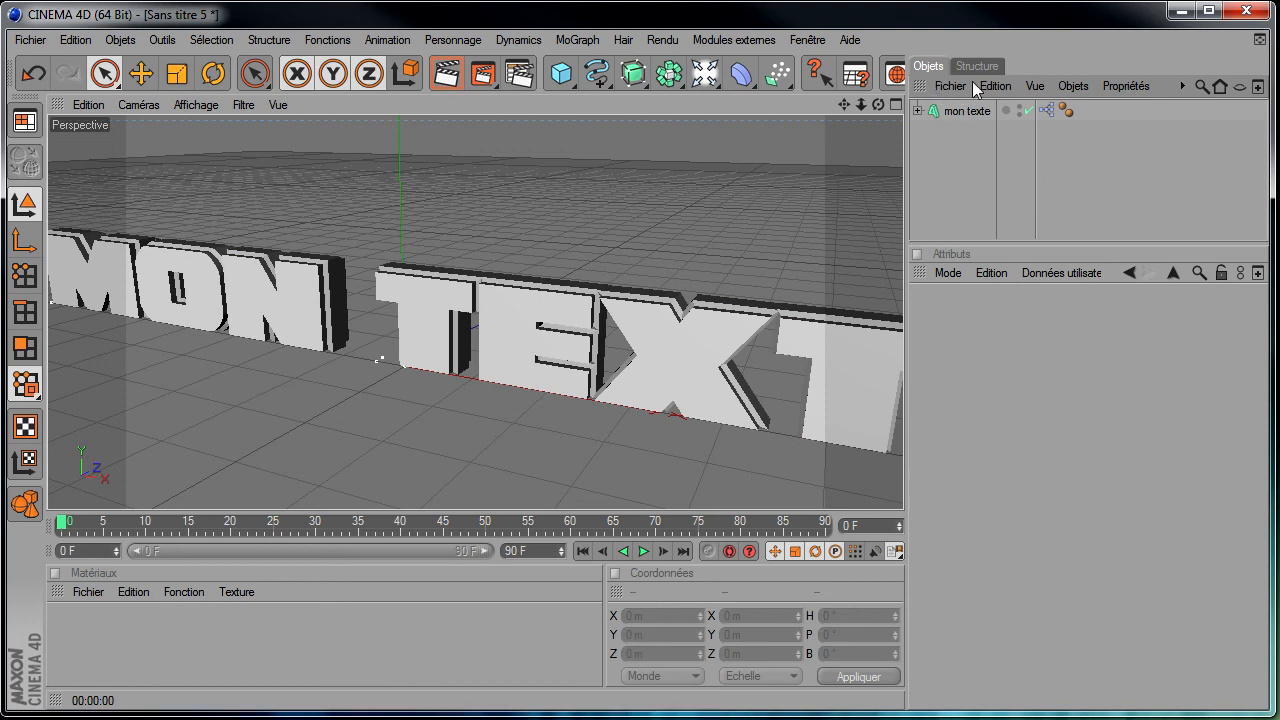
Move the parent text object along its X axis to an X position of about 141 m
{"action": "left_click_drag", "start_coordinate": [863, 108], "coordinate": [876, 491]}
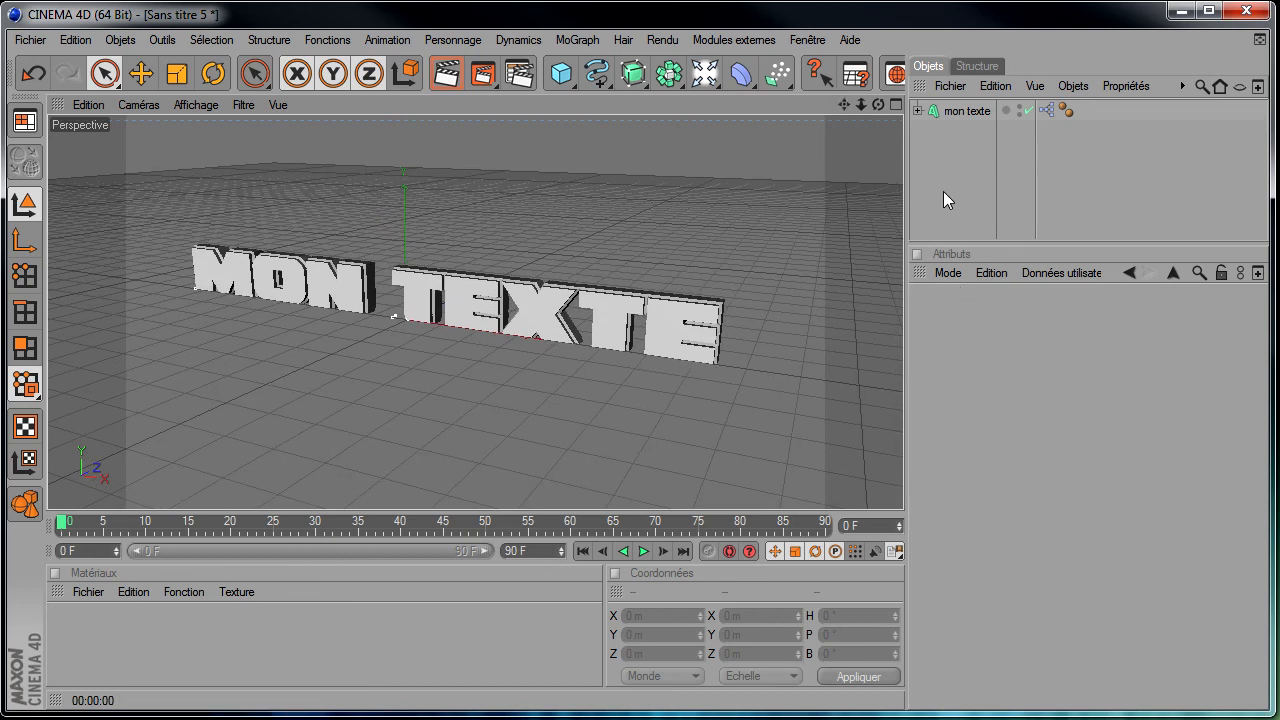
{"action": "left_click", "coordinate": [960, 111]}
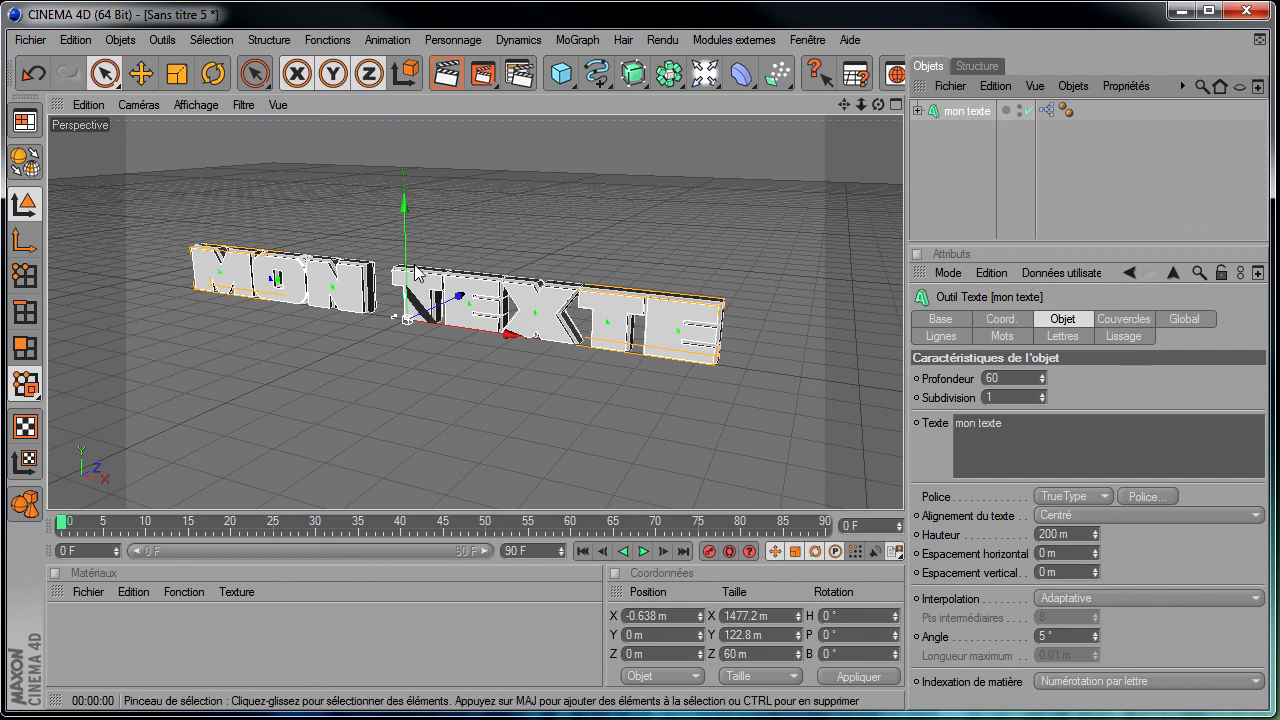
{"action": "left_click_drag", "start_coordinate": [474, 333], "coordinate": [525, 340]}
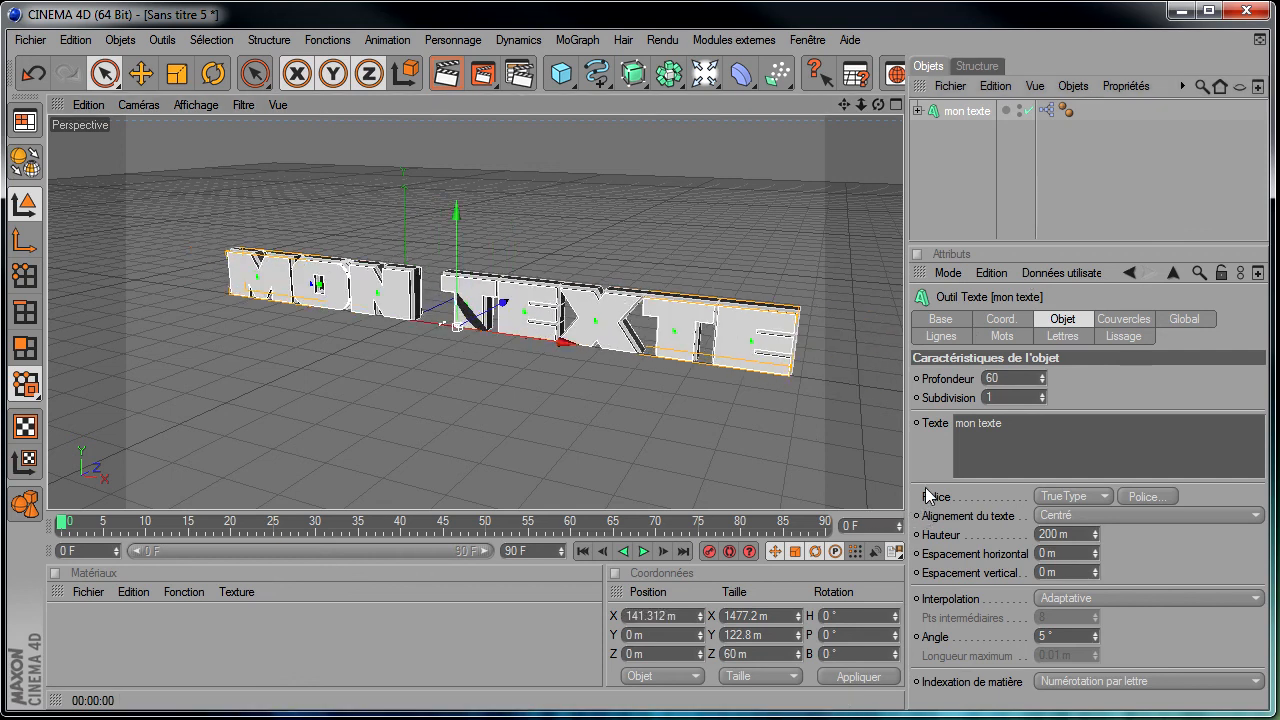